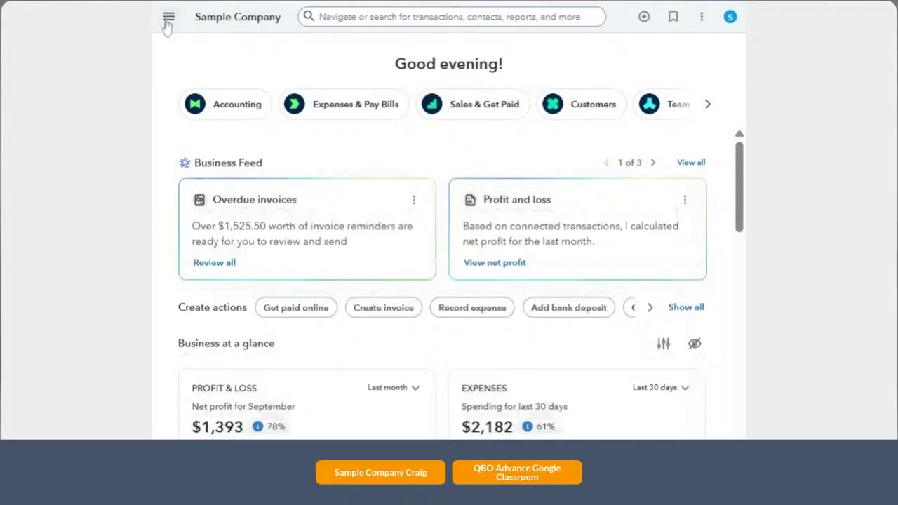
- Start a new customer invoice and skip the introductory tour to reach the blank invoice form
left_click(167, 19)
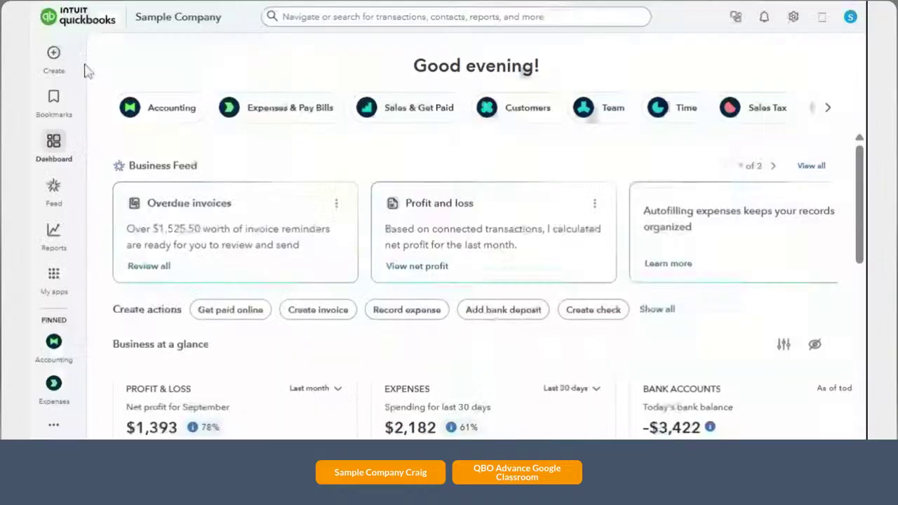
left_click(53, 56)
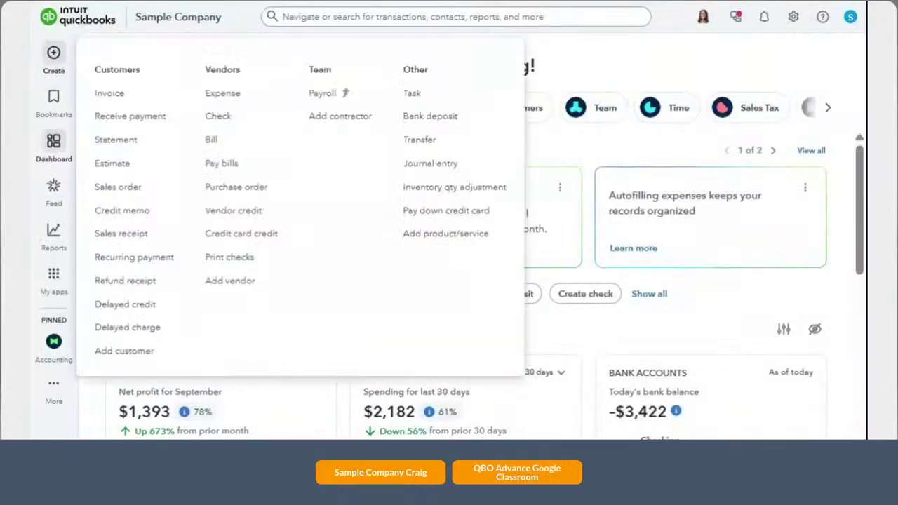
left_click(130, 95)
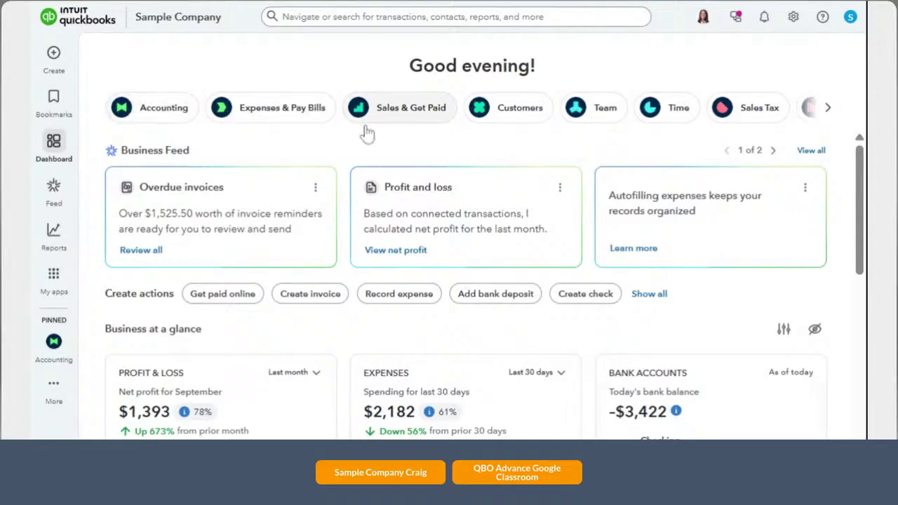
left_click(367, 131)
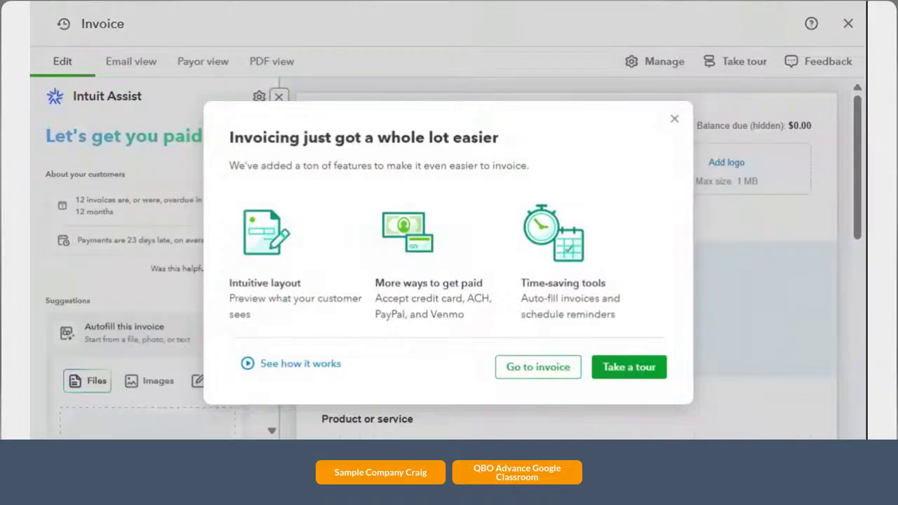
left_click(514, 377)
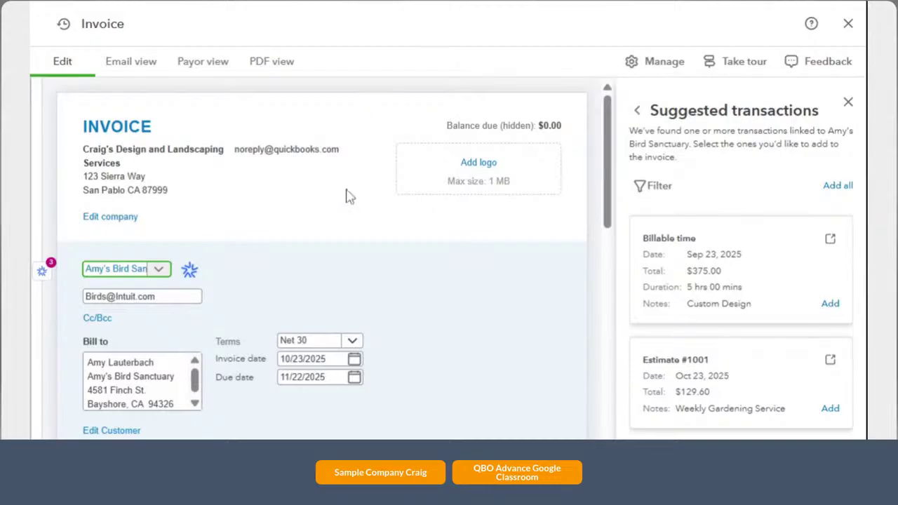
- Add Estimate #1001 for the Weekly Gardening Service from the suggested transactions to the Amy's Bird Sanctuary invoice
scroll(721, 275, "down", 1)
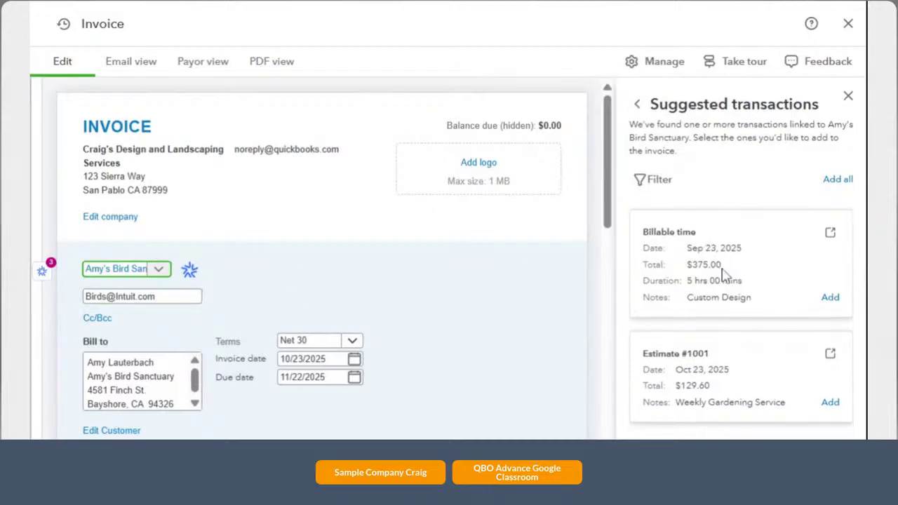
scroll(722, 275, "down", 1)
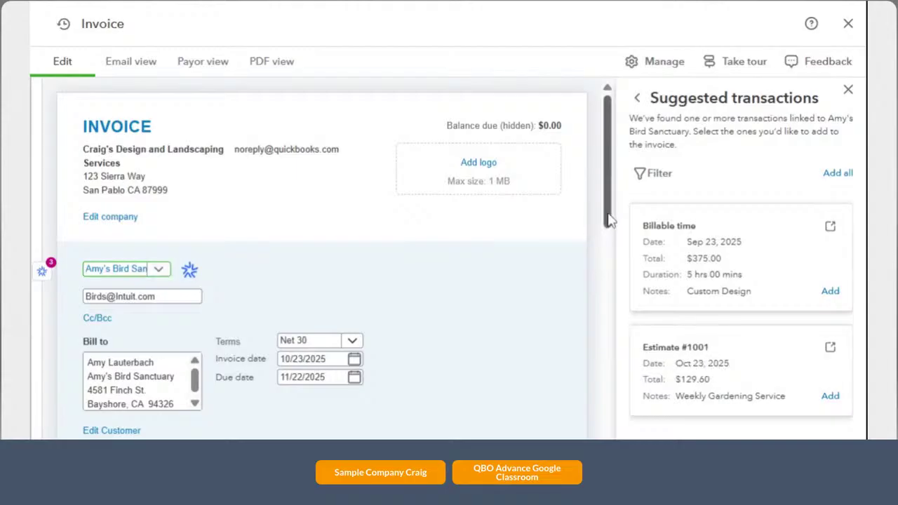
left_click_drag(609, 223, 618, 267)
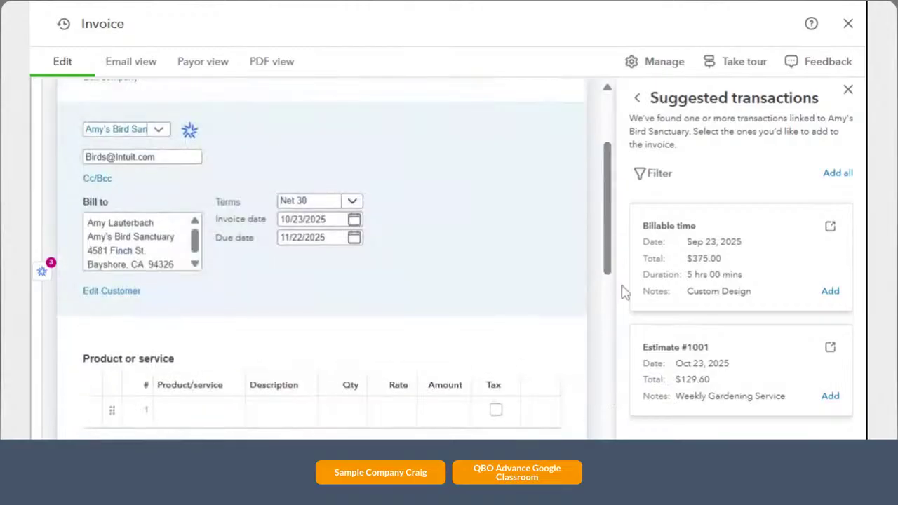
left_click(832, 398)
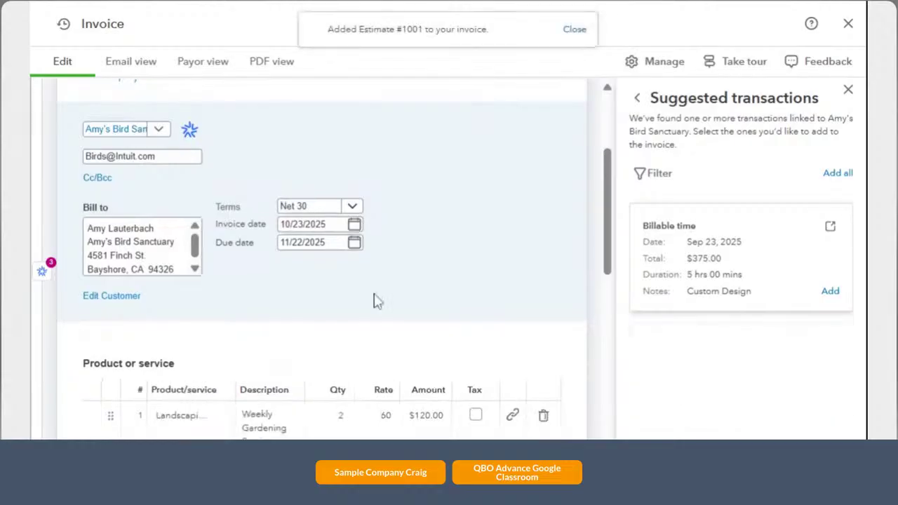
- Set the quantity of the Weekly Gardening Service line to 1, then save and close the invoice
scroll(373, 301, "down", 1)
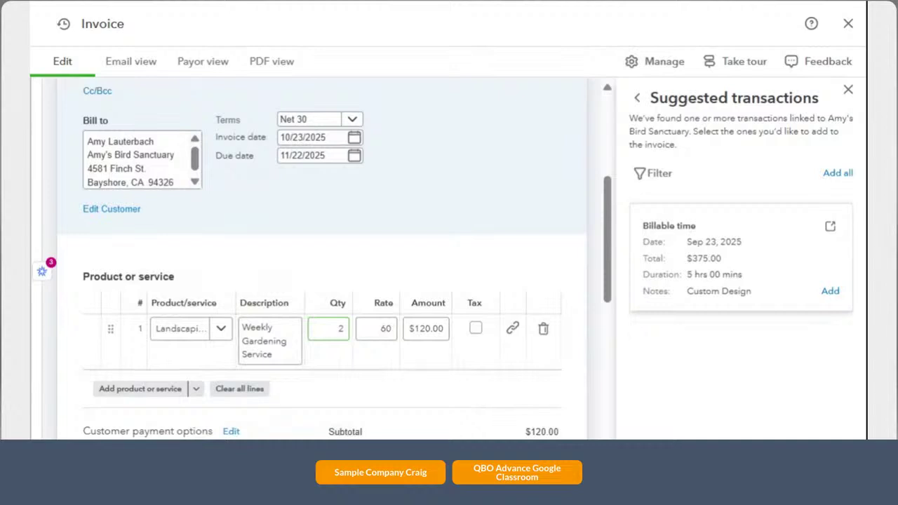
left_click(340, 329)
type("1")
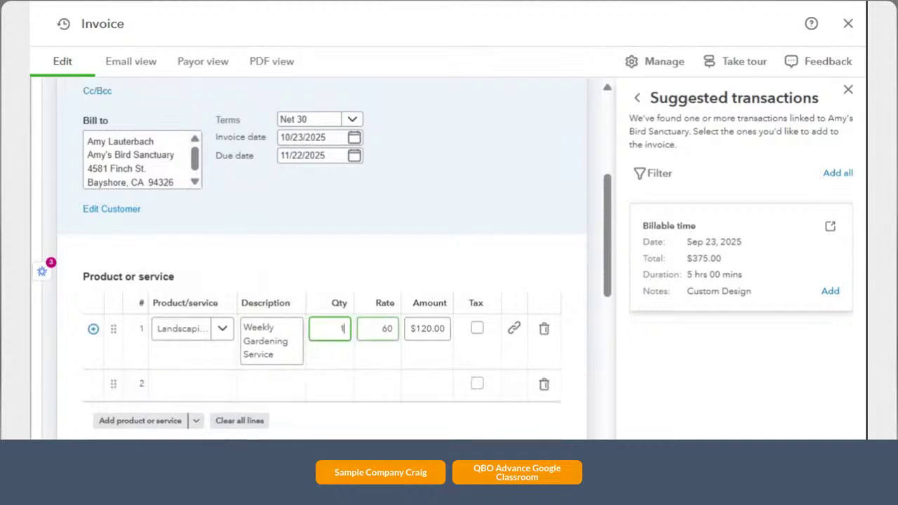
key("Tab")
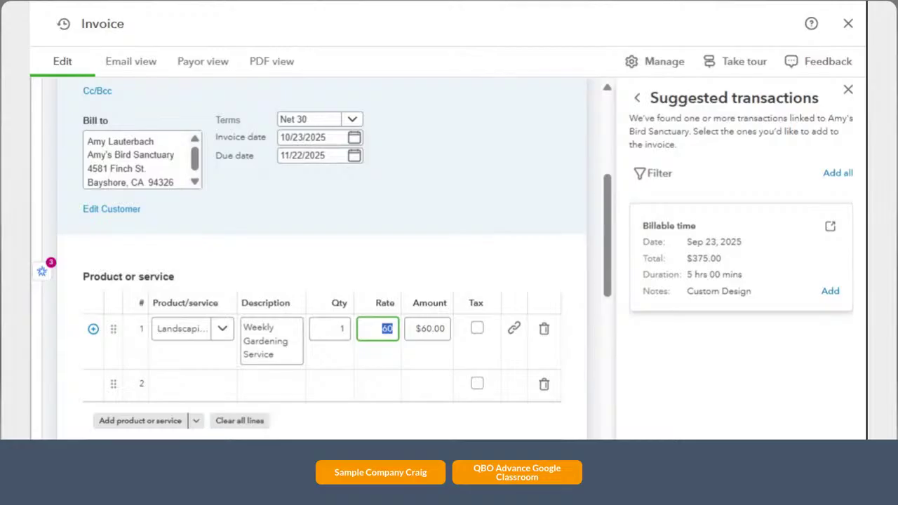
key("Tab")
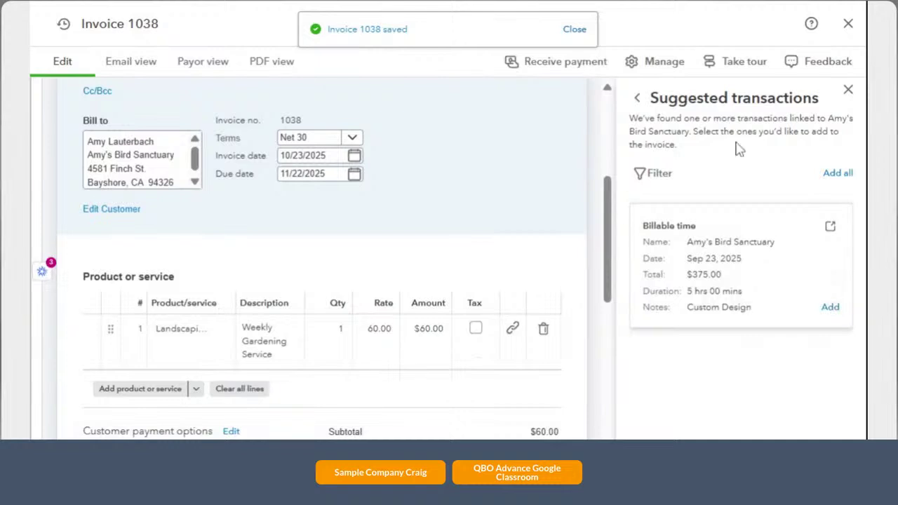
left_click(856, 33)
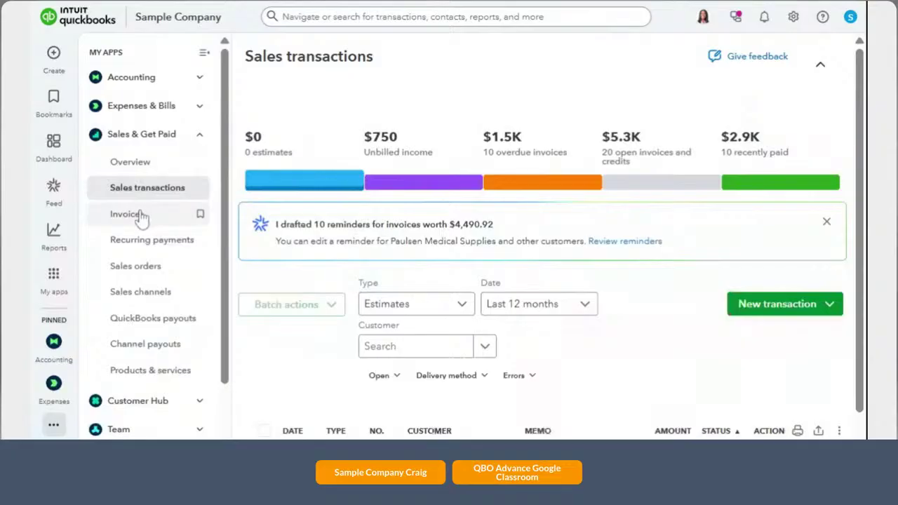
- Switch to the training course page and expand the Adjusting progress invoices topic on increasing individual invoice line amounts
scroll(356, 246, "down", 1)
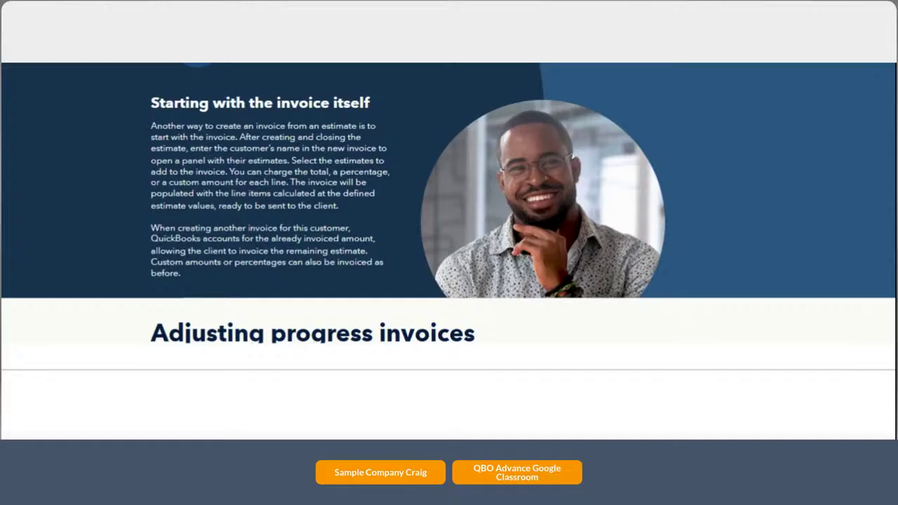
scroll(321, 236, "down", 1)
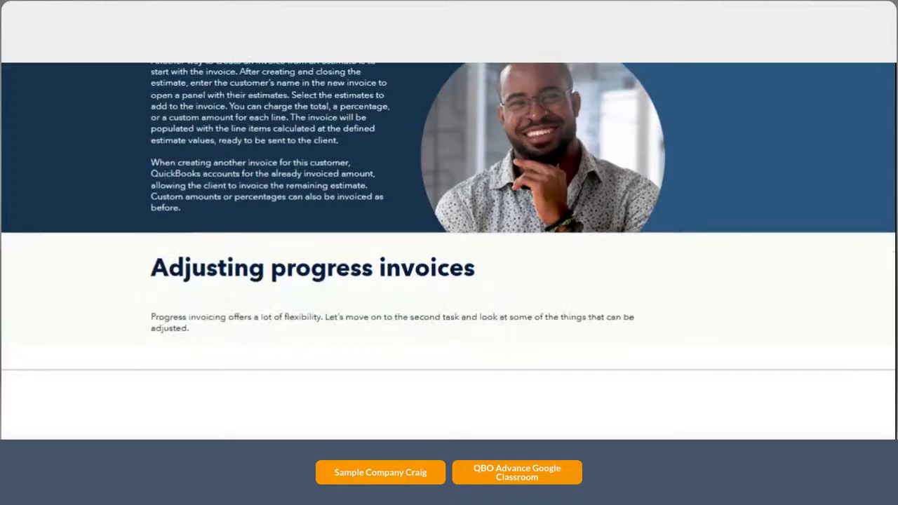
scroll(228, 204, "down", 1)
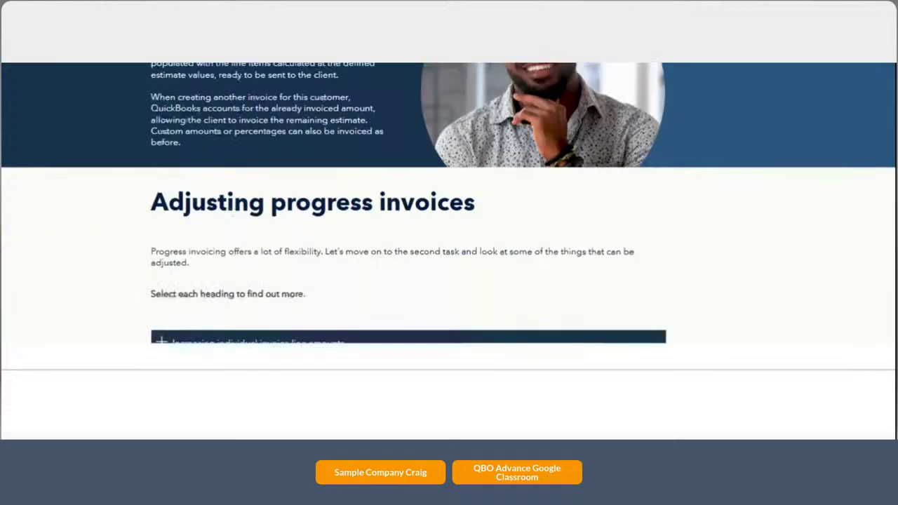
scroll(315, 176, "down", 2)
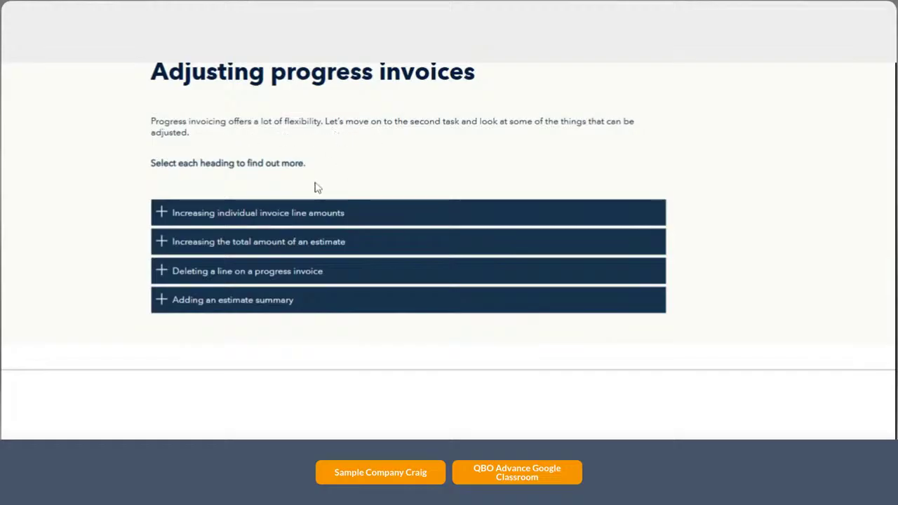
left_click(239, 218)
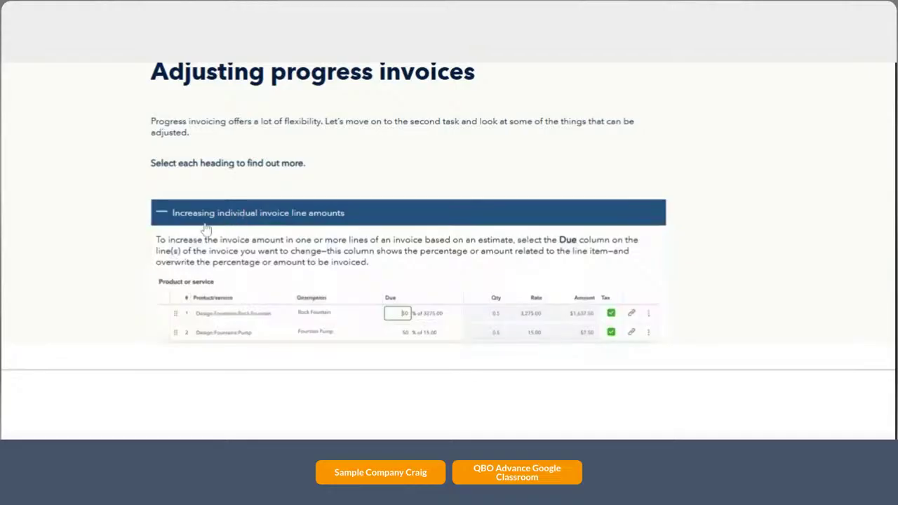
scroll(279, 219, "down", 1)
scroll(280, 219, "down", 1)
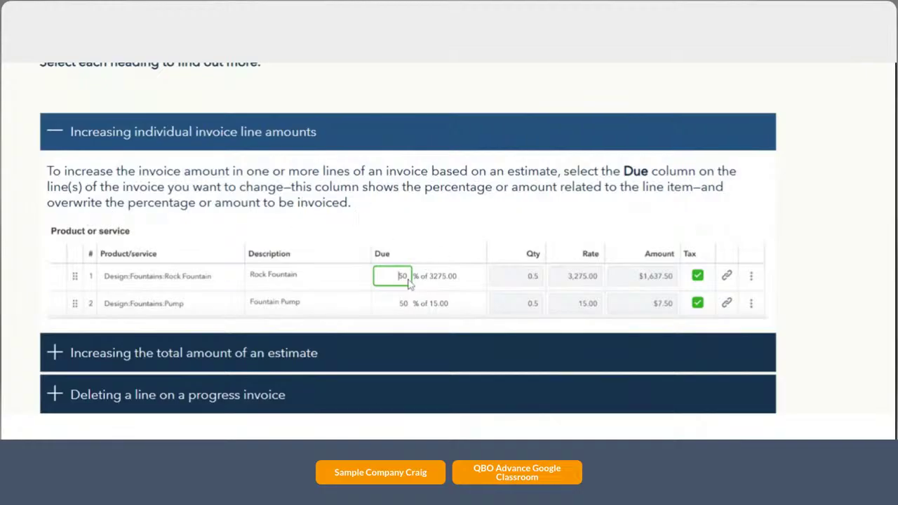
- Review the course's Creating progress invoices walkthrough and its tip on starting with the invoice, returning to Adjusting progress invoices
scroll(405, 224, "up", 1)
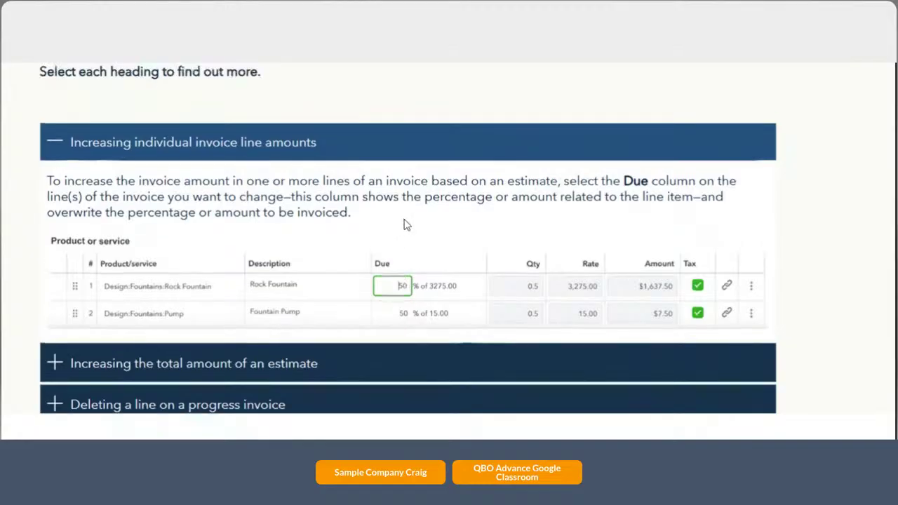
scroll(411, 225, "up", 15)
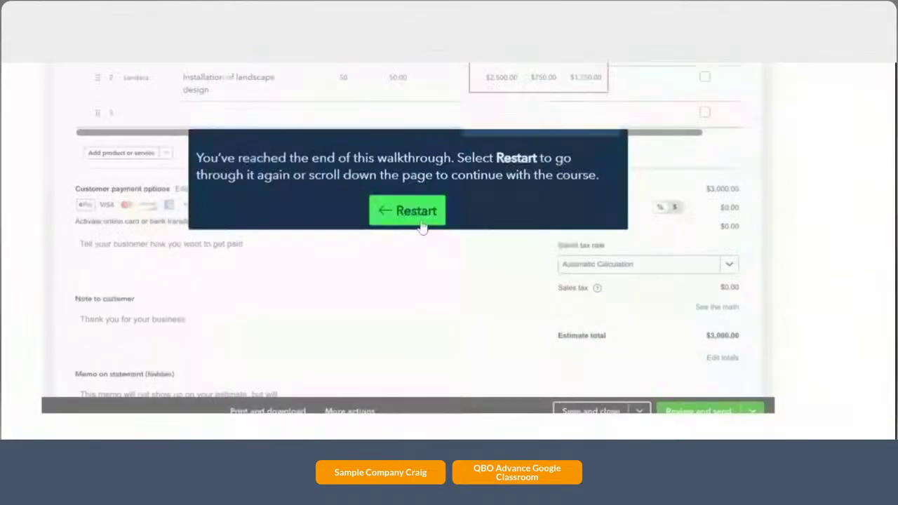
scroll(422, 224, "up", 3)
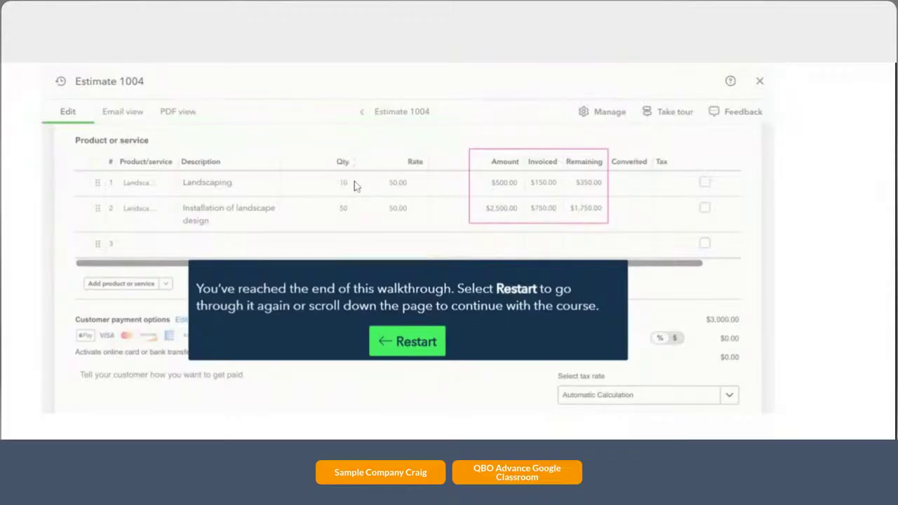
scroll(482, 184, "up", 10)
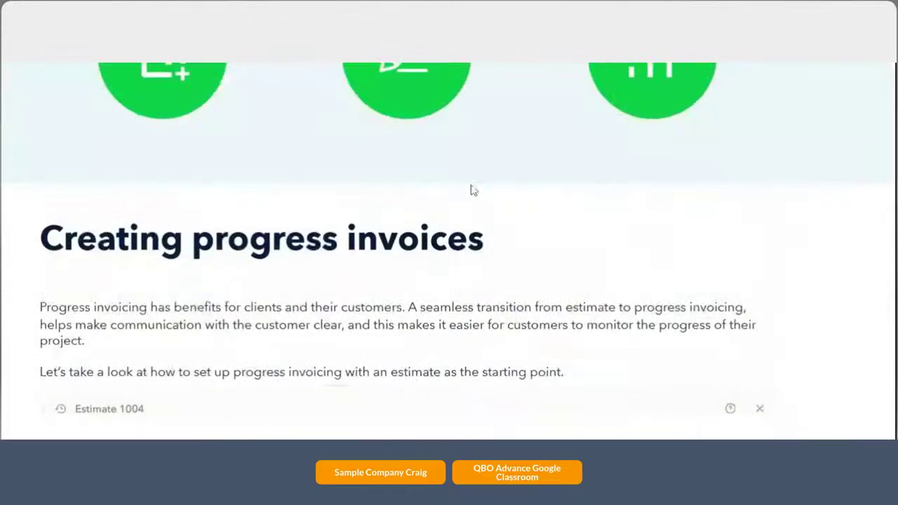
scroll(473, 190, "up", 3)
scroll(470, 190, "down", 12)
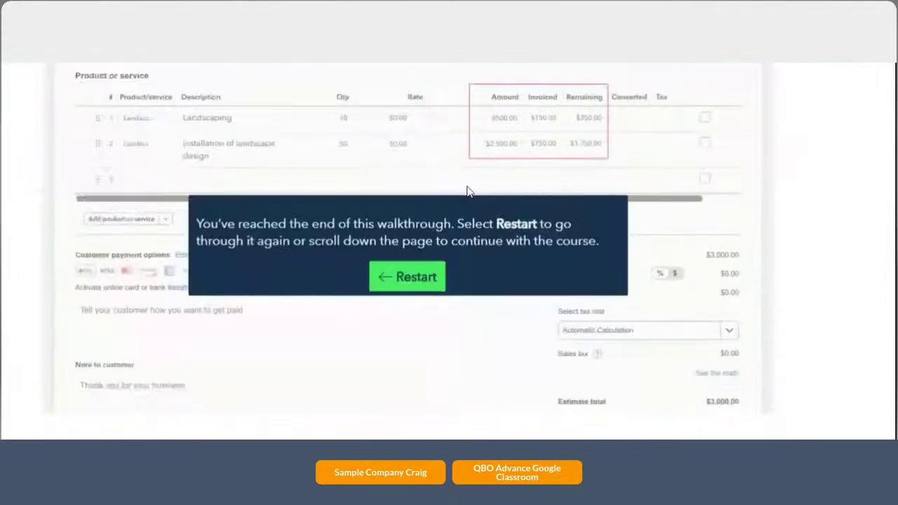
scroll(469, 191, "down", 2)
scroll(467, 186, "down", 18)
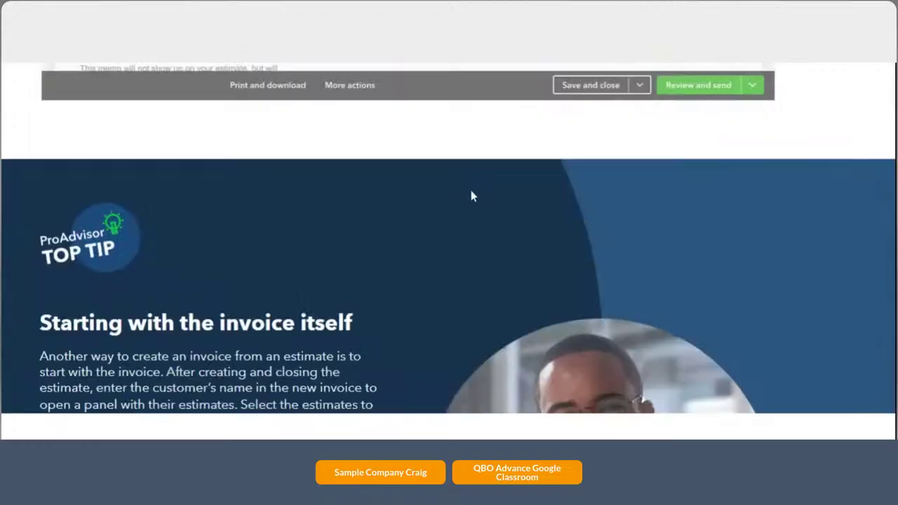
scroll(474, 198, "down", 8)
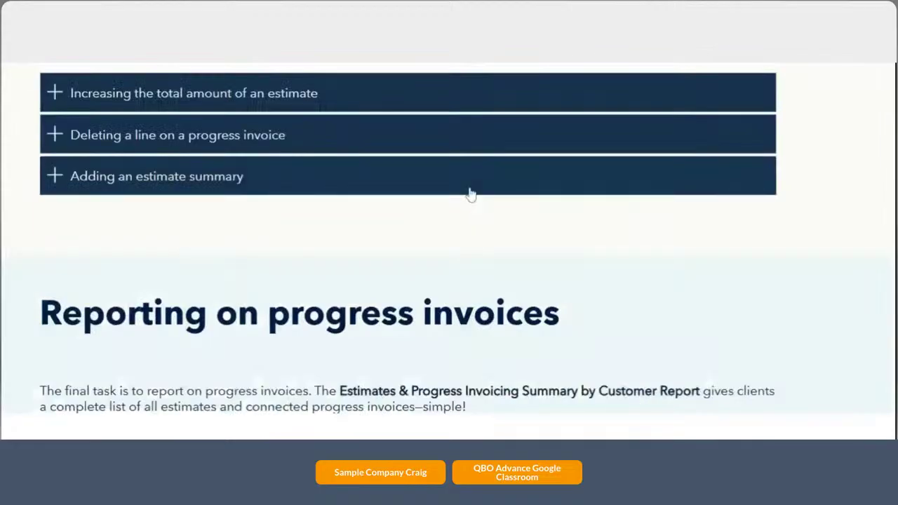
scroll(470, 194, "up", 4)
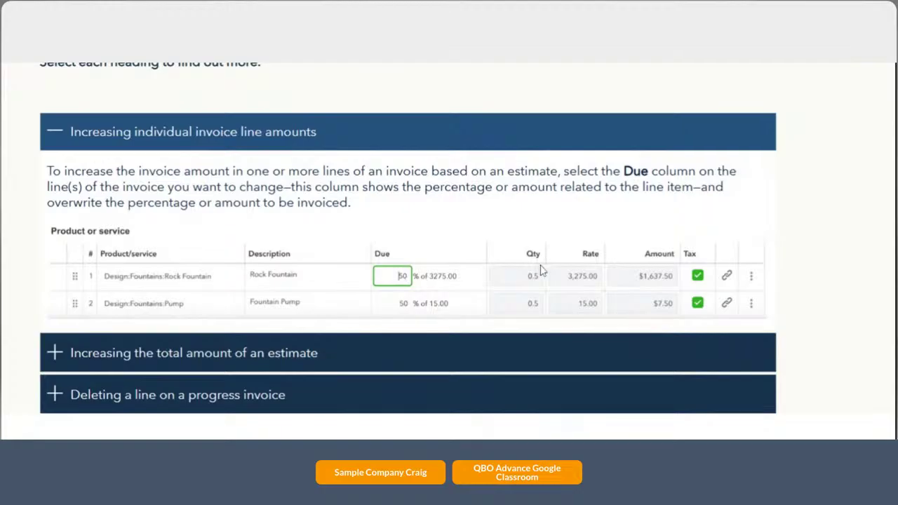
- Expand the course topic on increasing the total amount of an estimate and read both ways to do it
scroll(539, 271, "down", 3)
scroll(411, 231, "up", 1)
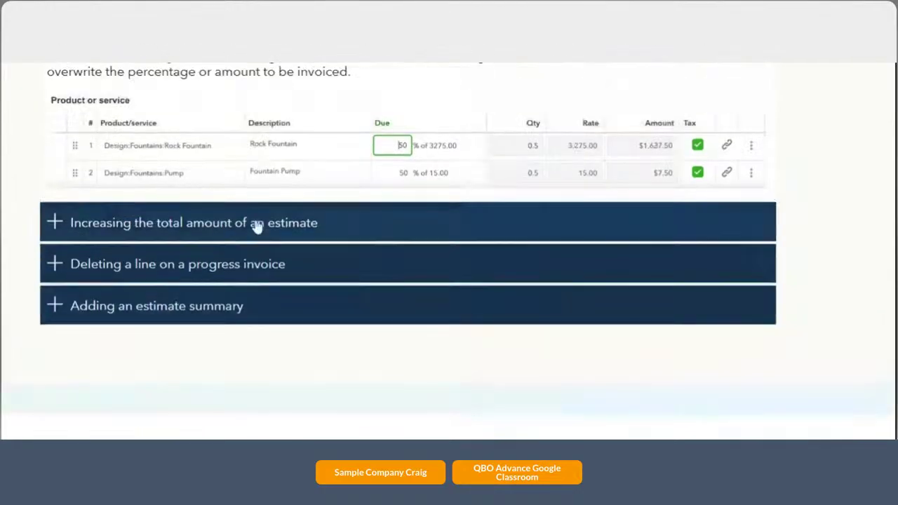
left_click(133, 235)
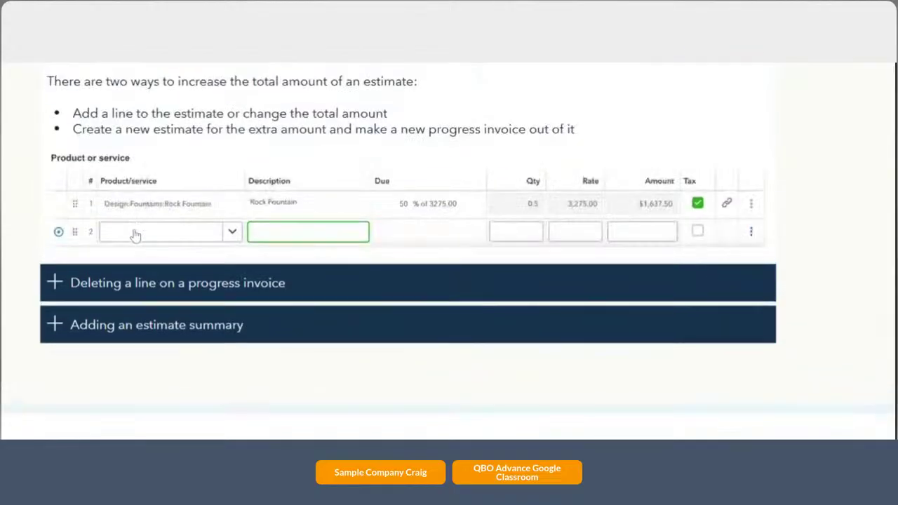
scroll(246, 160, "up", 2)
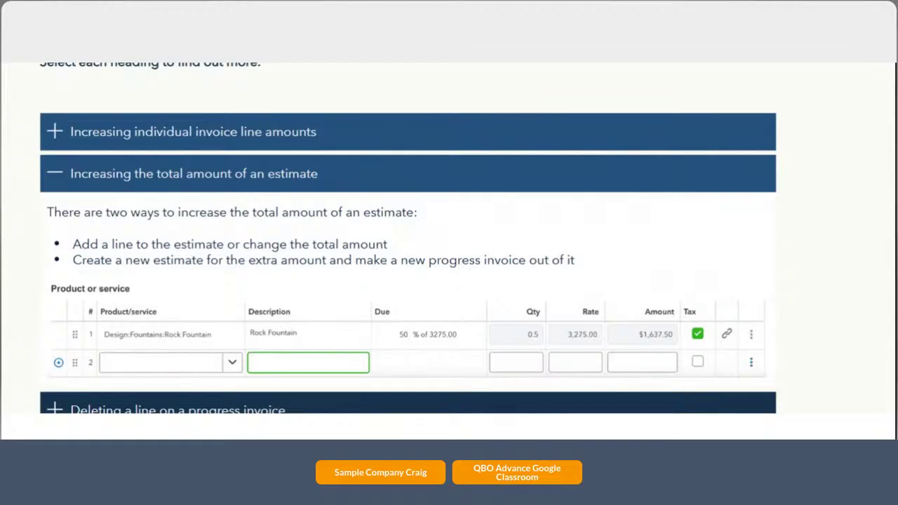
- Expand the course topic on deleting a line on a progress invoice and examine the Delete and unlink example
scroll(565, 267, "down", 1)
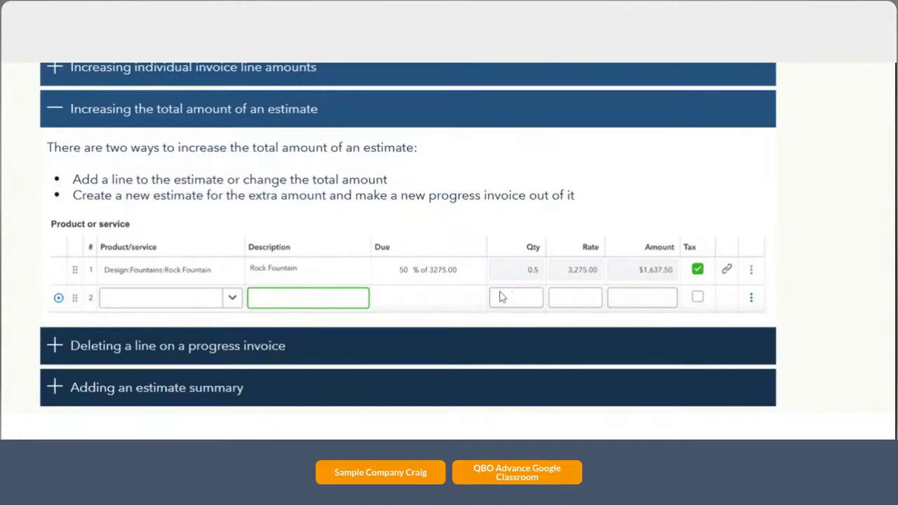
scroll(501, 295, "down", 1)
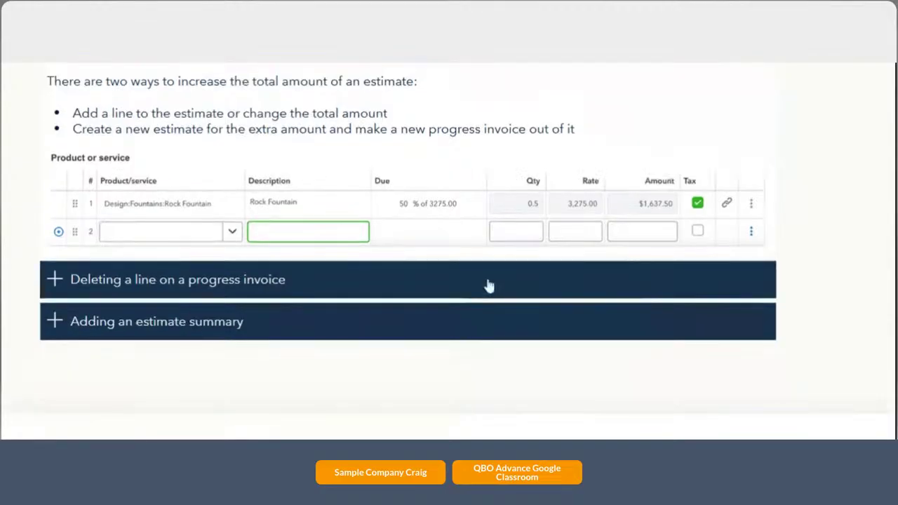
left_click(168, 290)
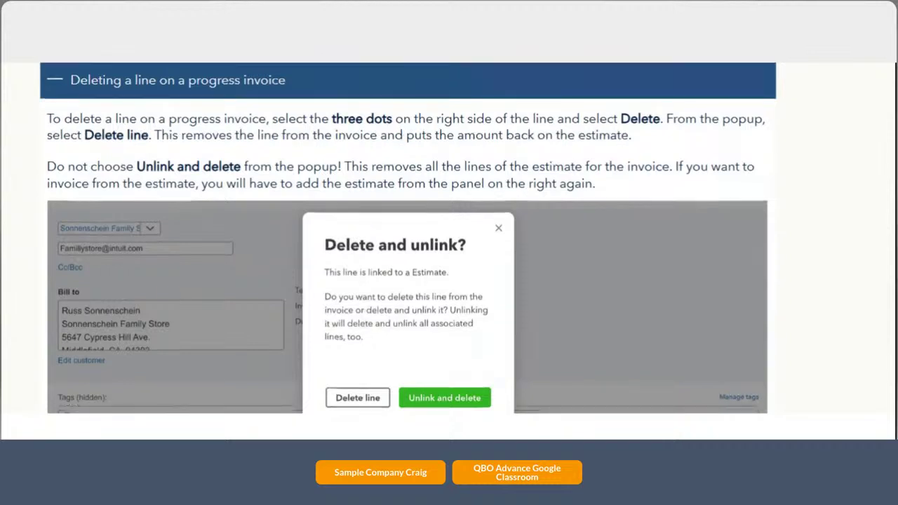
scroll(276, 149, "down", 1)
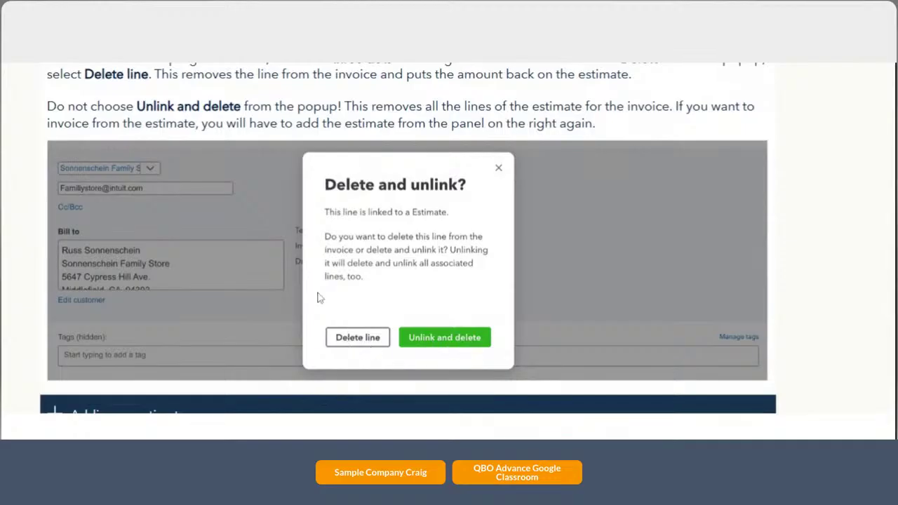
- Review the course's Delete and unlink popup example, comparing the Delete line and Unlink and delete options
scroll(317, 297, "down", 2)
scroll(422, 170, "up", 2)
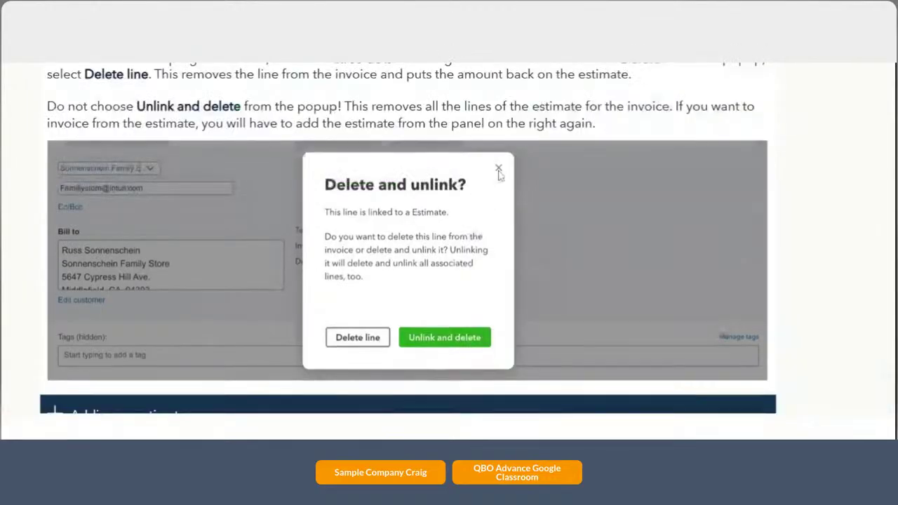
scroll(500, 190, "down", 1)
scroll(500, 190, "down", 1)
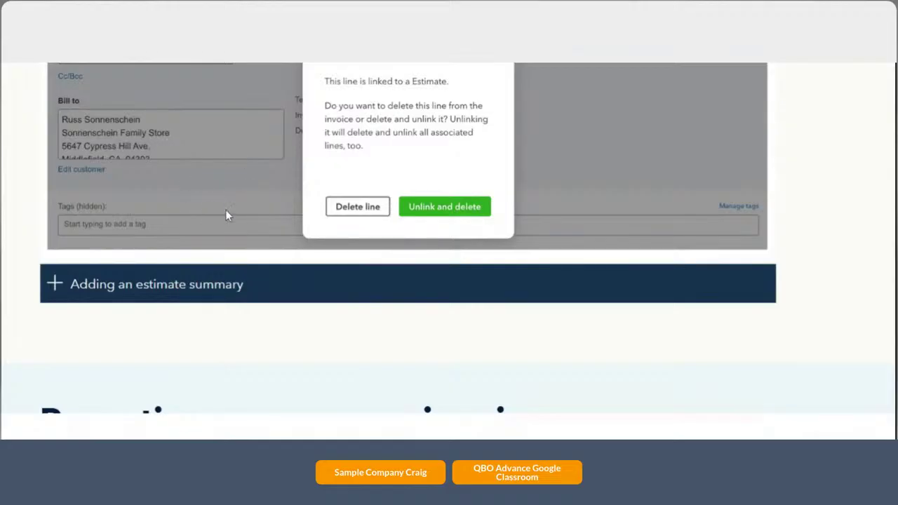
- Reopen the Adjusting progress invoices topic on increasing an estimate's total amount, study its added-line example, and collapse it
scroll(224, 183, "up", 10)
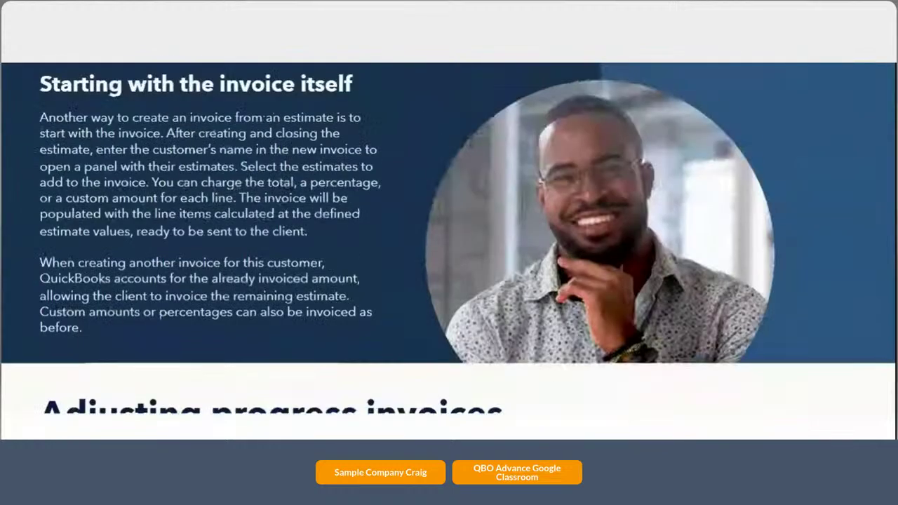
scroll(264, 194, "down", 5)
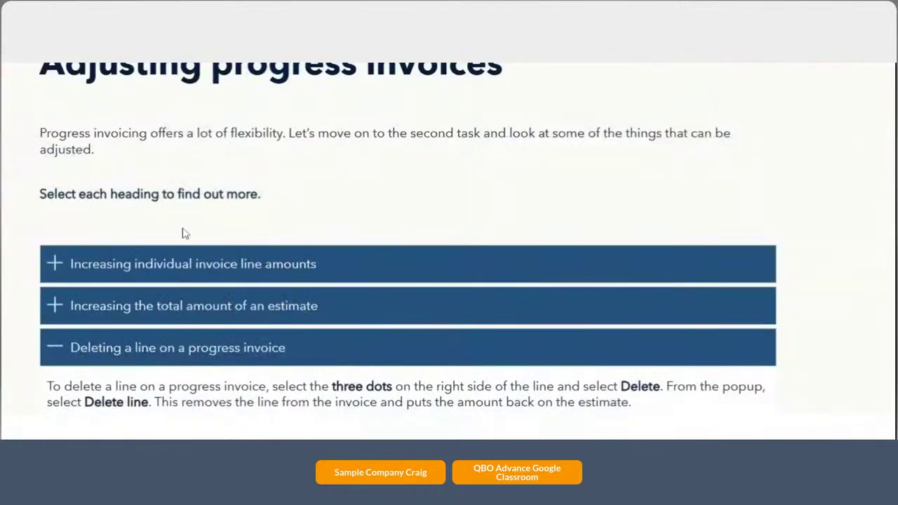
left_click(203, 305)
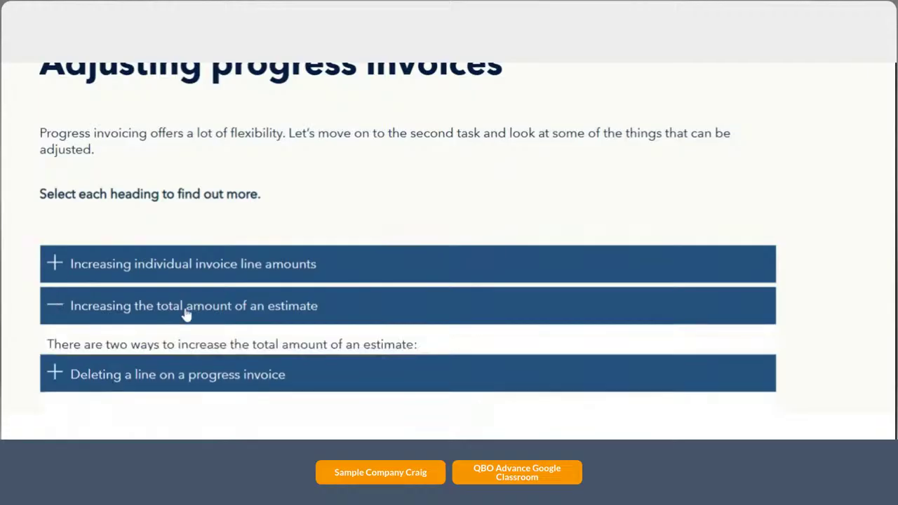
scroll(269, 306, "down", 3)
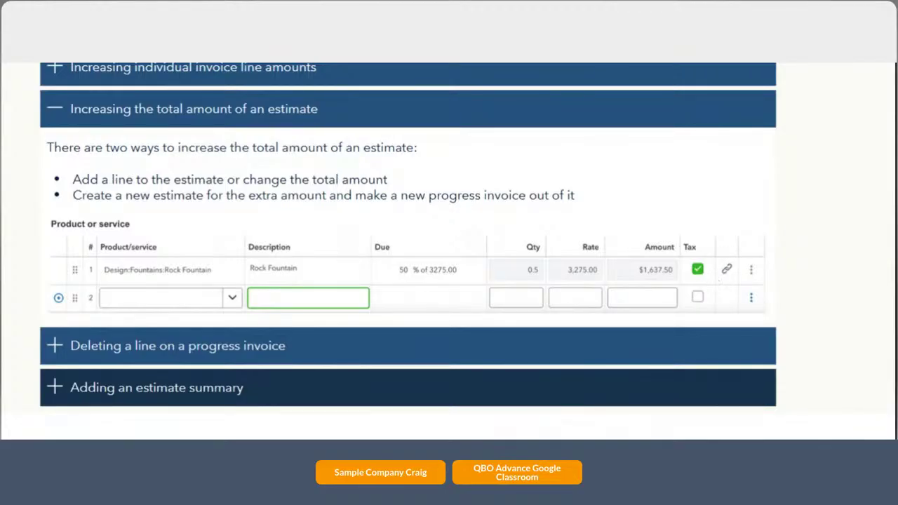
left_click(86, 115)
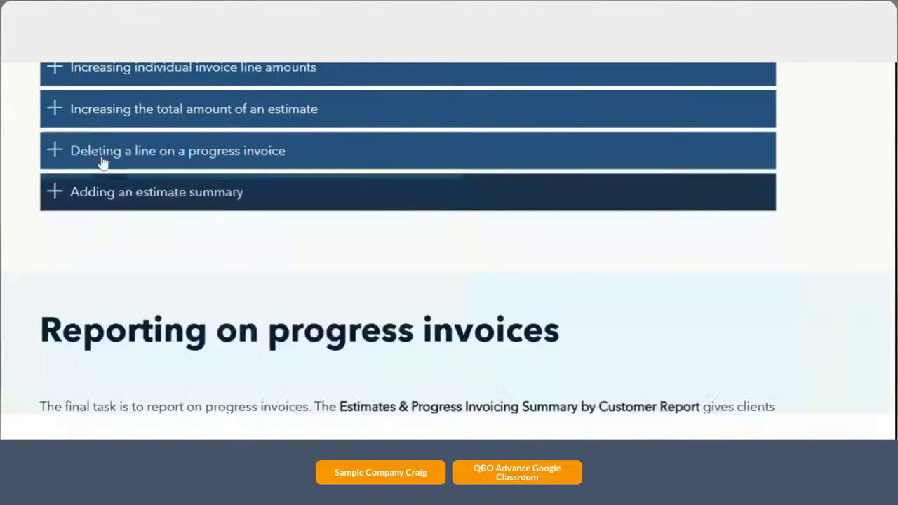
- Expand the course topic on adding an estimate summary and read its instructions and the form style footer example
left_click(106, 199)
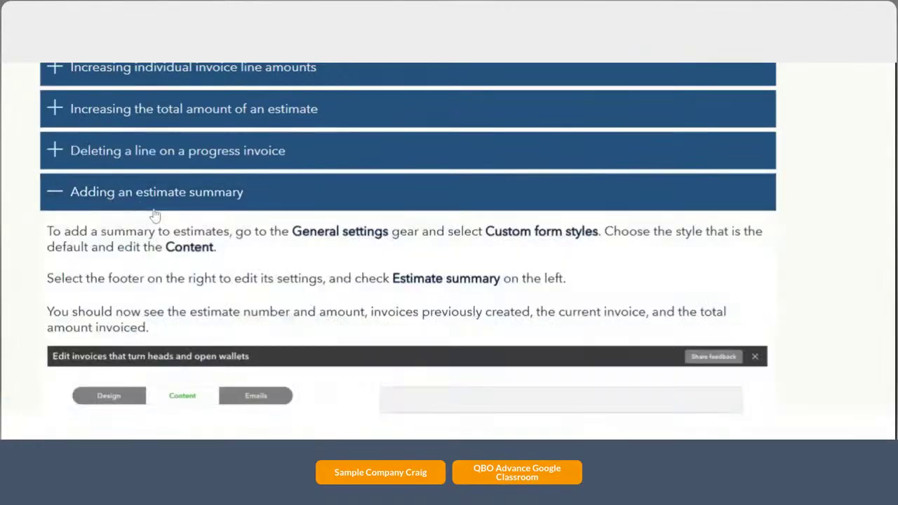
scroll(408, 238, "down", 1)
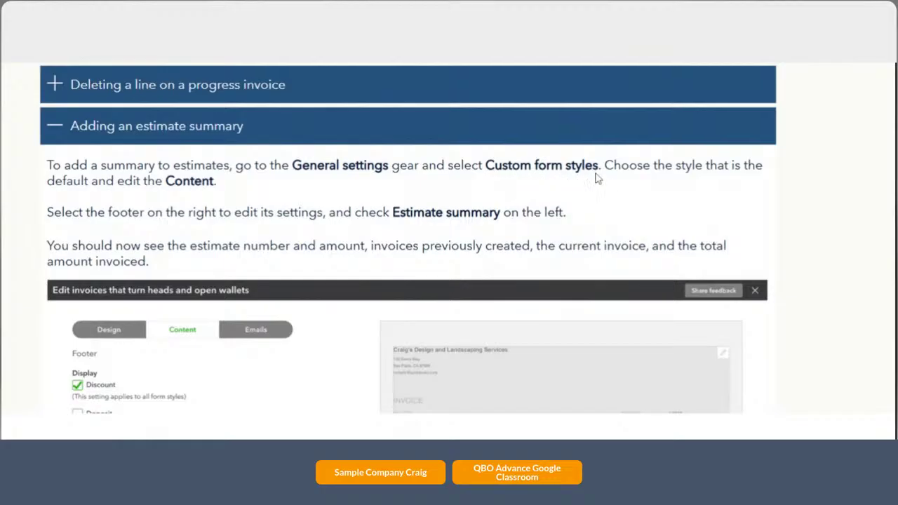
scroll(577, 203, "down", 2)
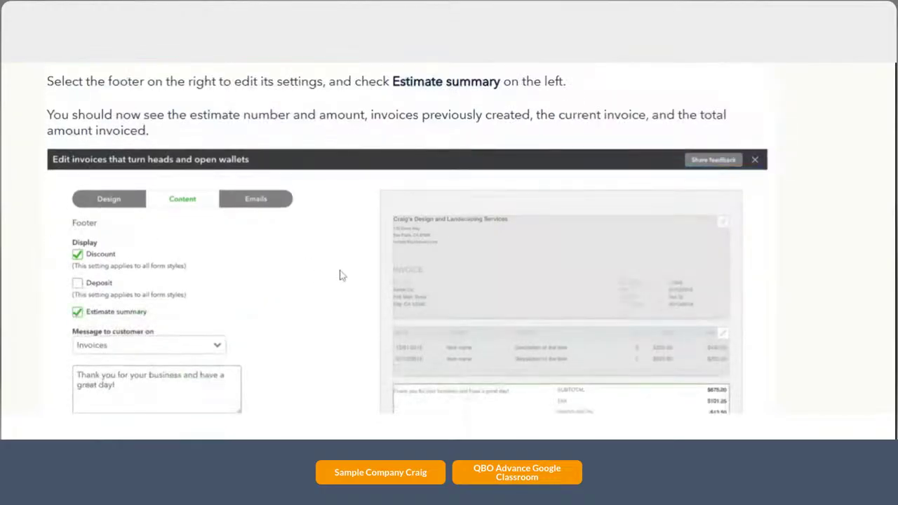
scroll(449, 281, "down", 2)
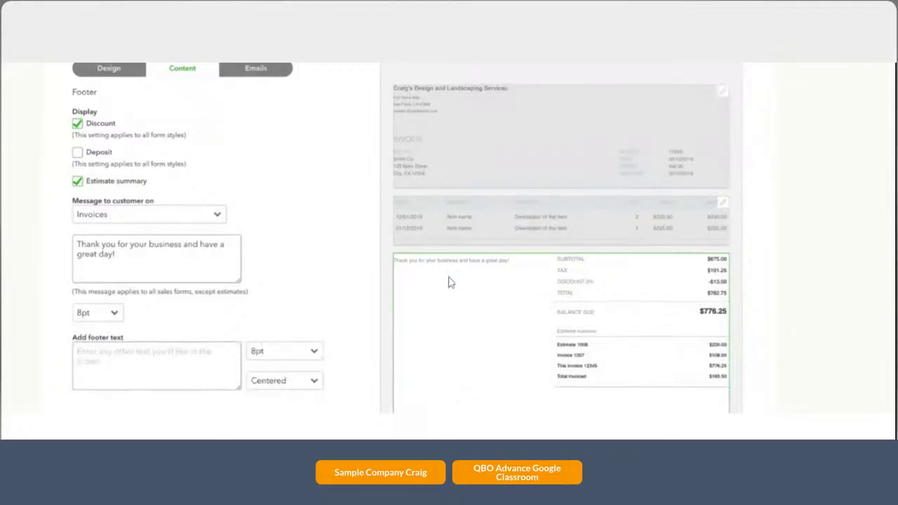
scroll(549, 301, "down", 1)
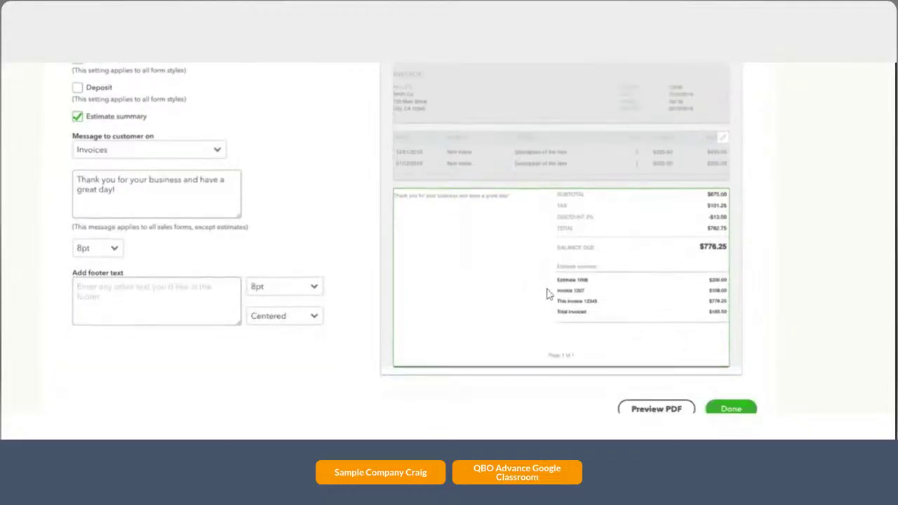
scroll(548, 295, "down", 1)
scroll(537, 287, "up", 1)
scroll(511, 267, "up", 3)
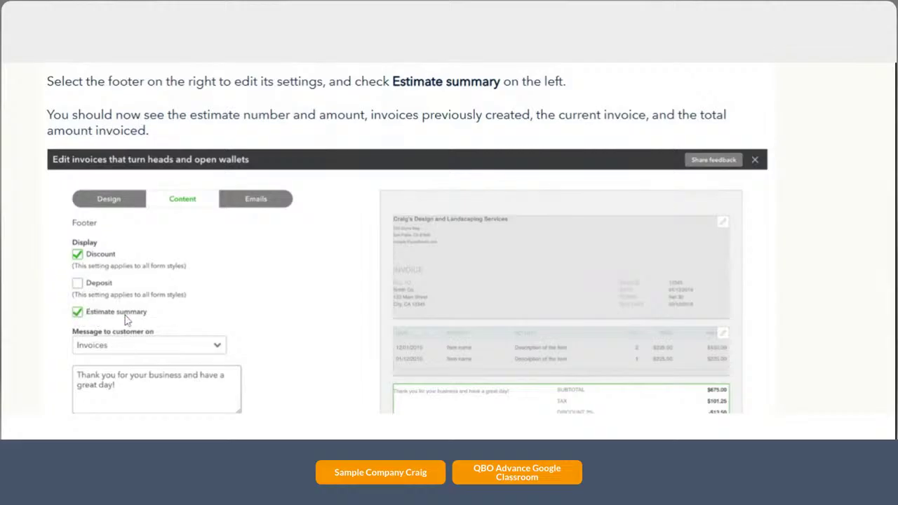
- Compare the Estimate summary footer option with the estimate summary block in the example's invoice preview
scroll(605, 337, "down", 2)
scroll(605, 338, "down", 2)
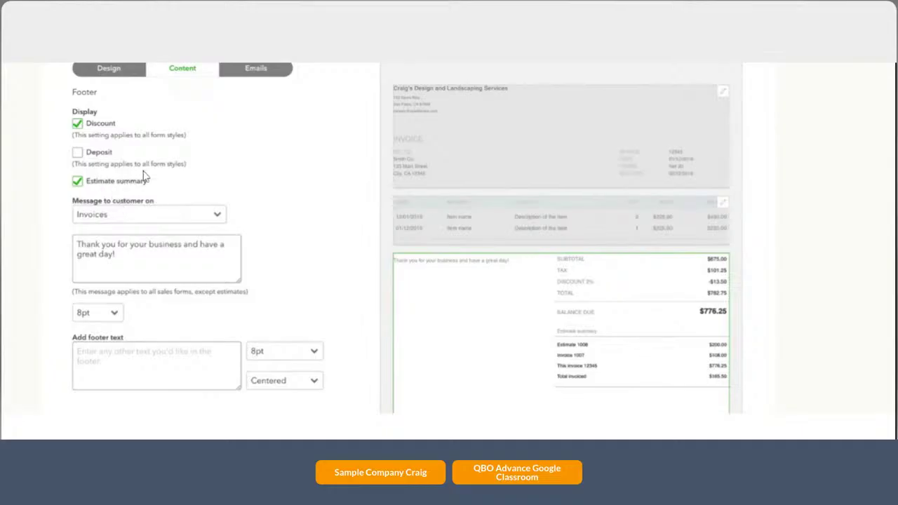
scroll(195, 168, "up", 2)
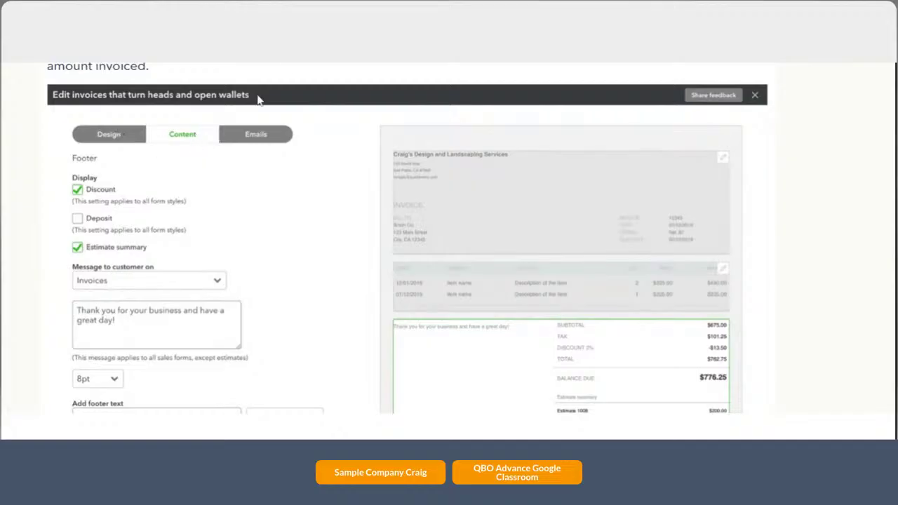
scroll(345, 293, "down", 2)
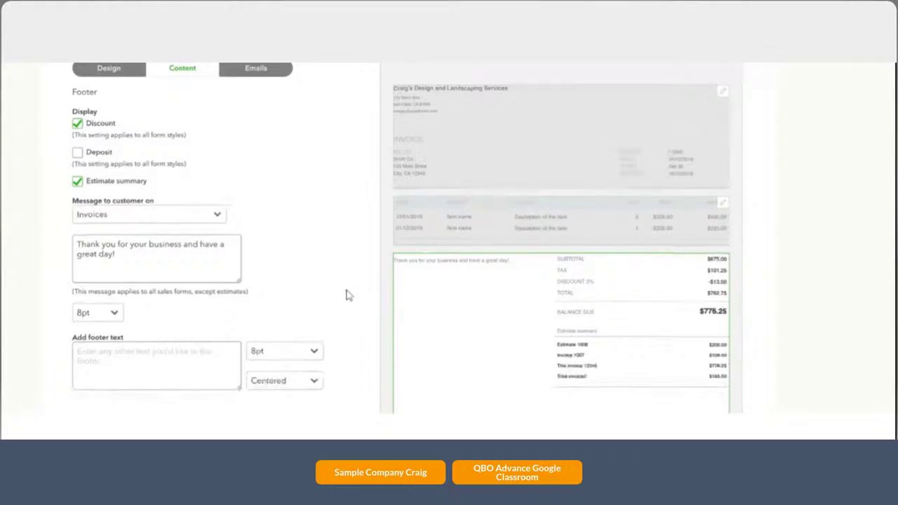
- Go to the Reporting on progress invoices section and read what the Estimates & Progress Invoicing Summary by Customer Report tracks
scroll(345, 295, "down", 2)
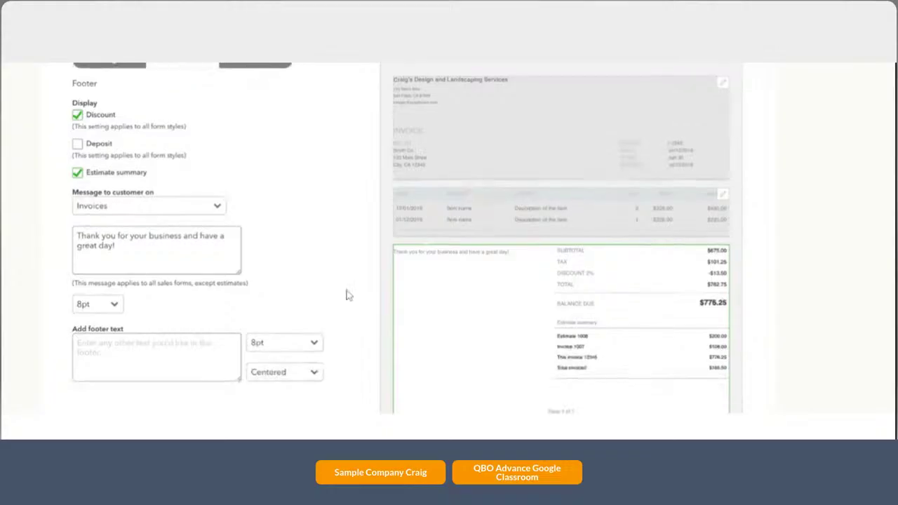
scroll(347, 295, "down", 4)
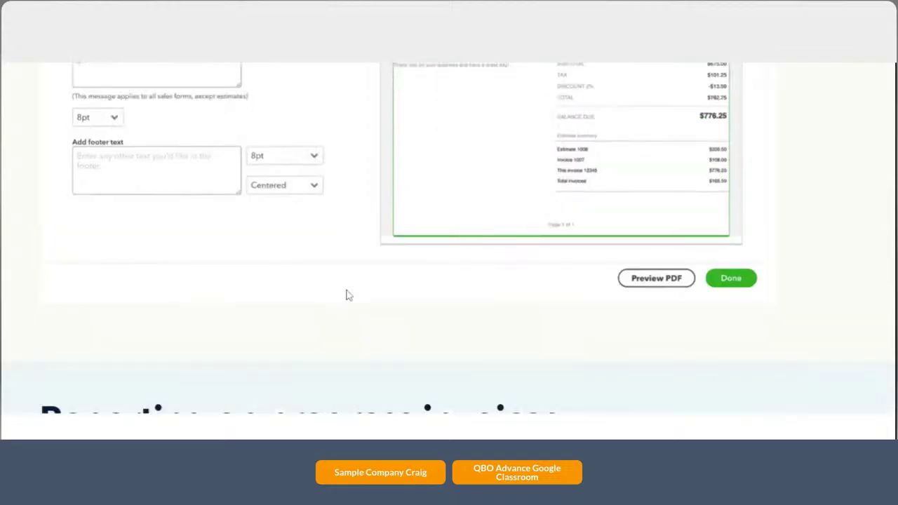
scroll(346, 295, "down", 12)
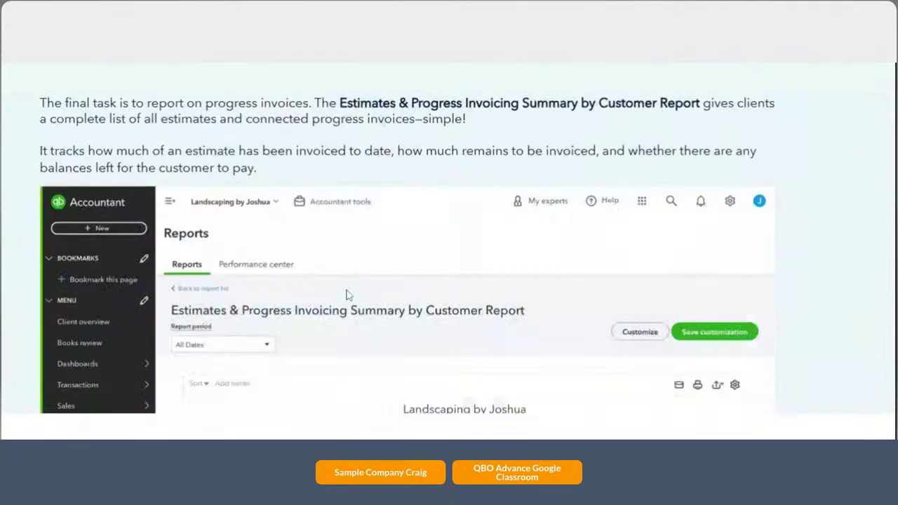
scroll(350, 281, "up", 2)
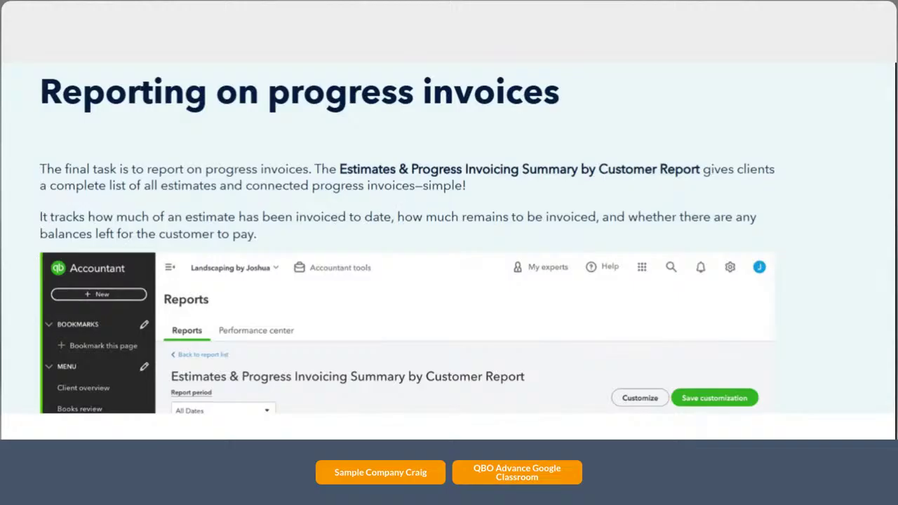
scroll(213, 229, "down", 1)
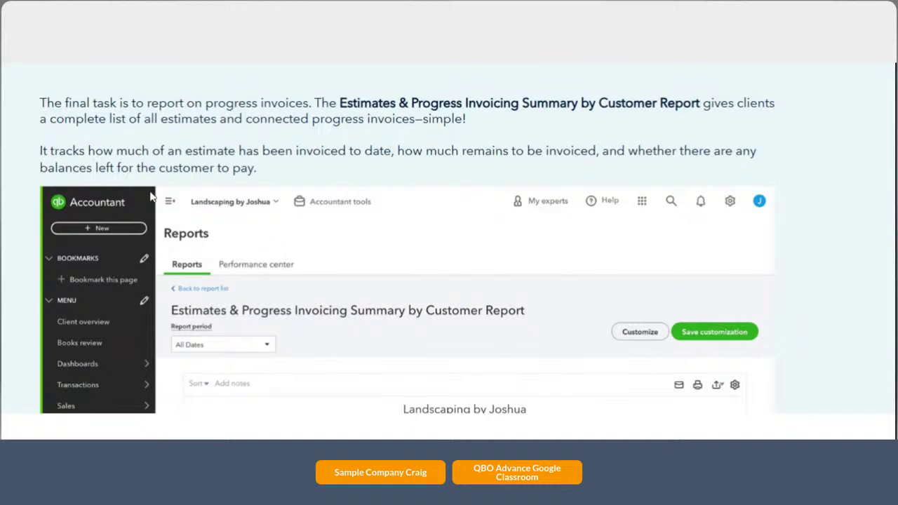
scroll(234, 224, "down", 1)
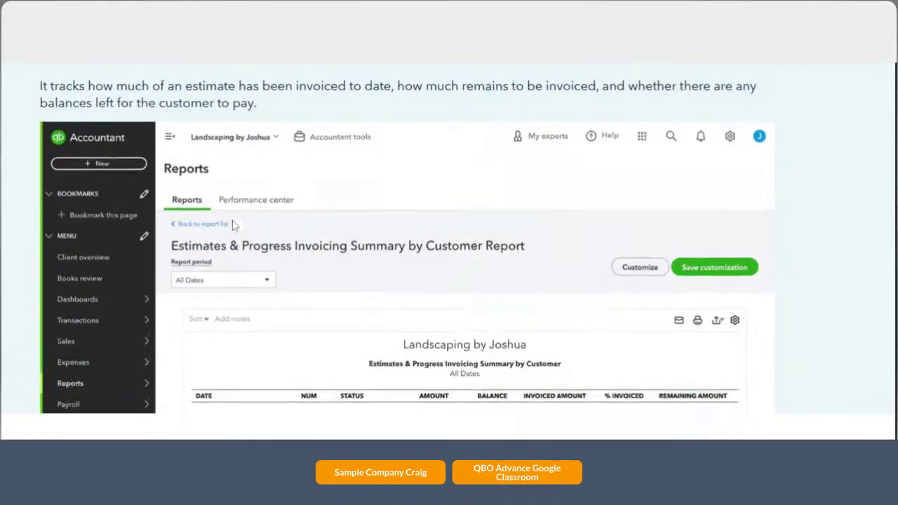
- Examine the sample report's invoiced amount, percent invoiced and remaining amount for each customer's estimate
scroll(234, 225, "down", 2)
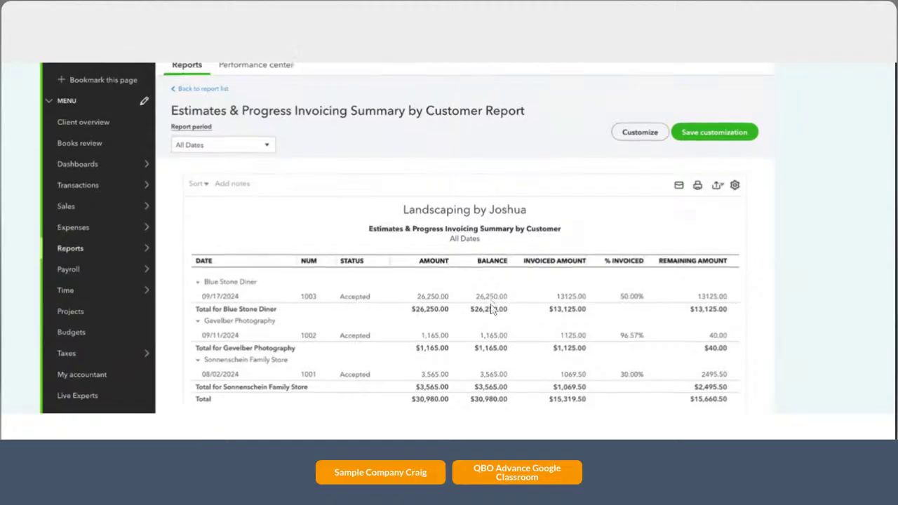
scroll(495, 311, "down", 1)
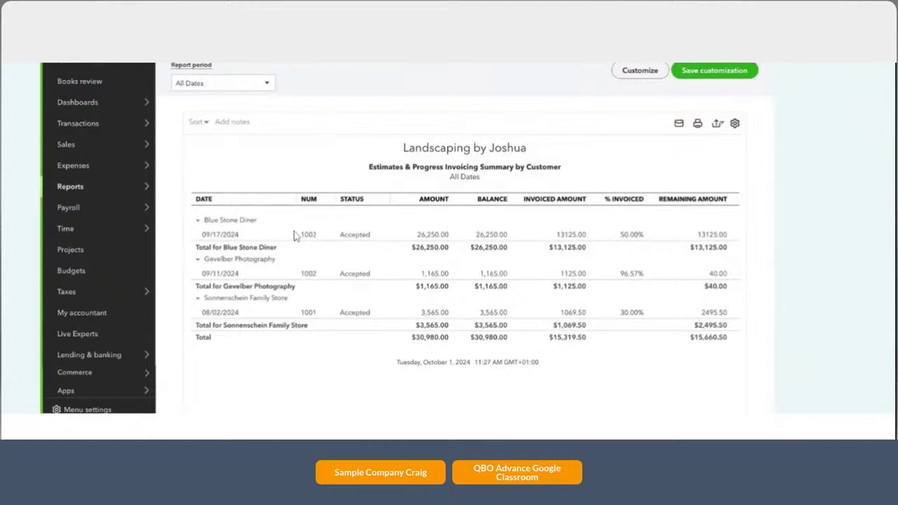
scroll(291, 257, "up", 1)
scroll(292, 257, "up", 2)
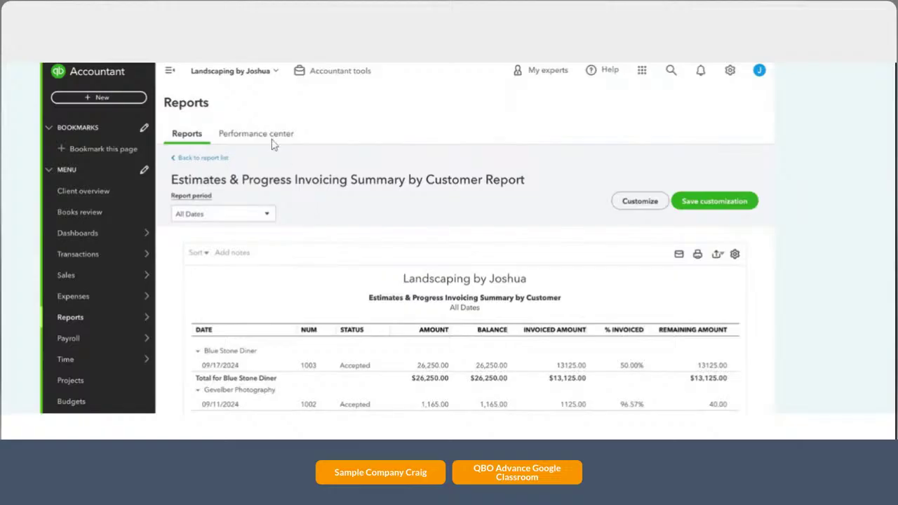
scroll(320, 182, "down", 3)
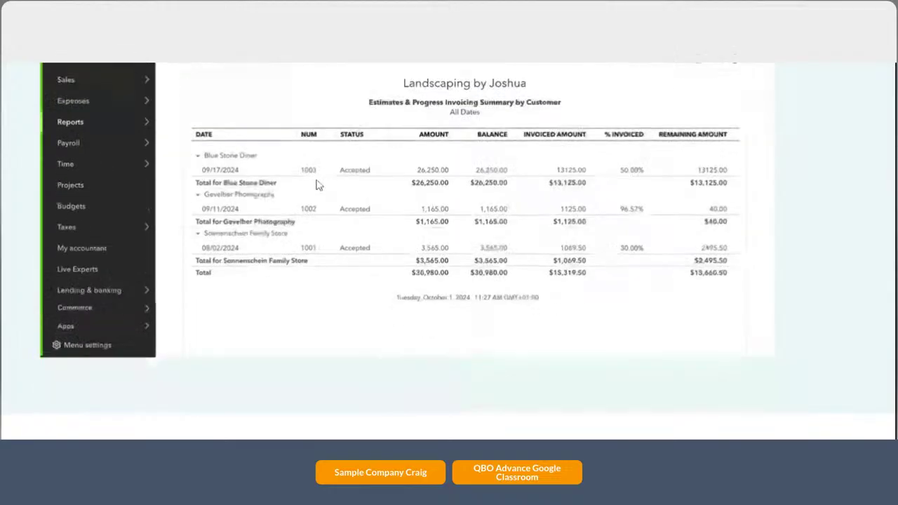
scroll(316, 185, "up", 5)
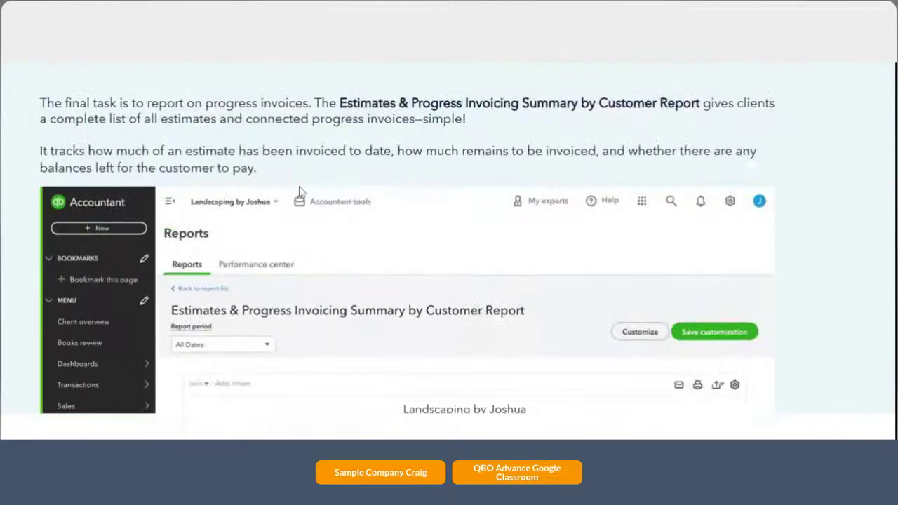
- Go to the Check Your Understanding section and read the question on the benefits of progress invoicing with its answer options
scroll(492, 231, "down", 10)
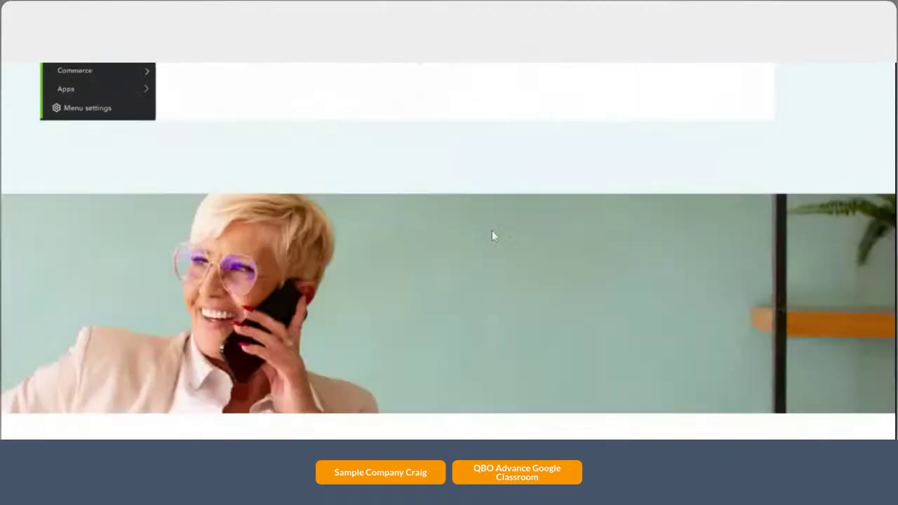
scroll(492, 232, "down", 6)
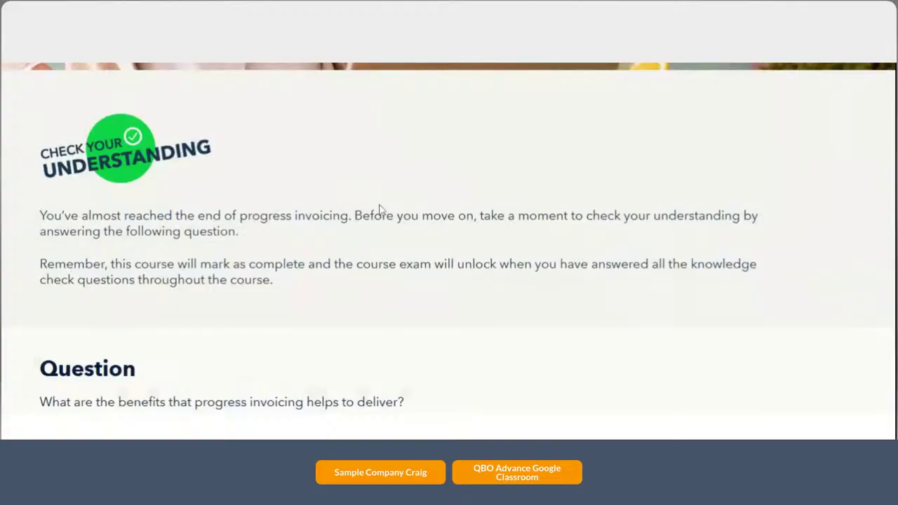
scroll(226, 239, "down", 3)
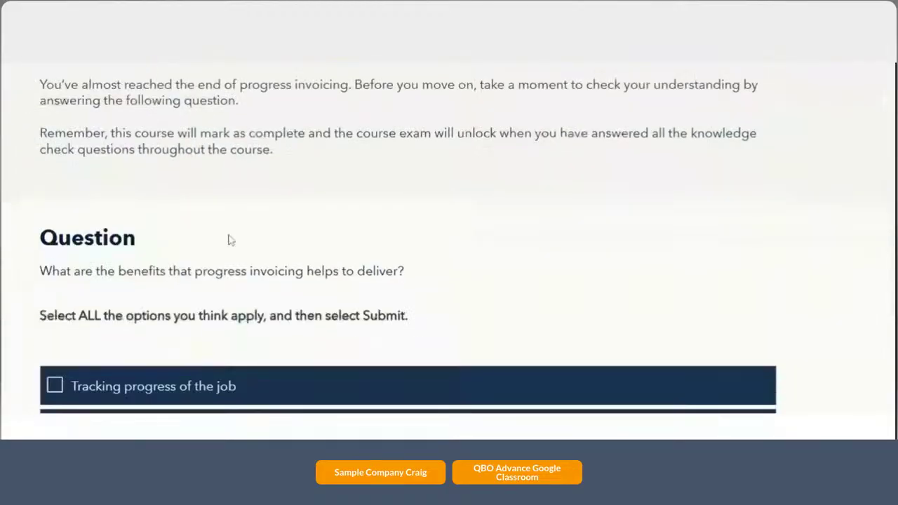
scroll(226, 239, "down", 2)
scroll(269, 228, "up", 1)
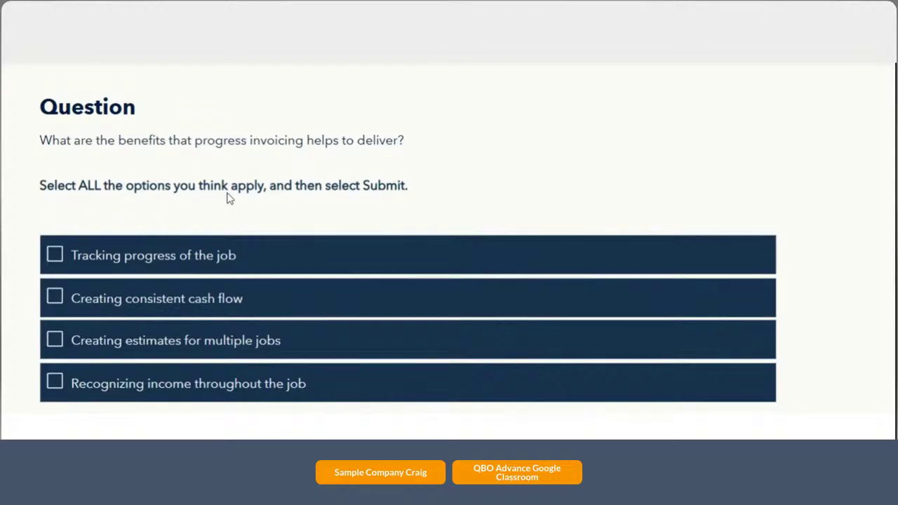
- Answer the knowledge check with Tracking progress of the job, Creating estimates for multiple jobs and Recognizing income throughout the job, submit it, and close the feedback
scroll(227, 197, "down", 1)
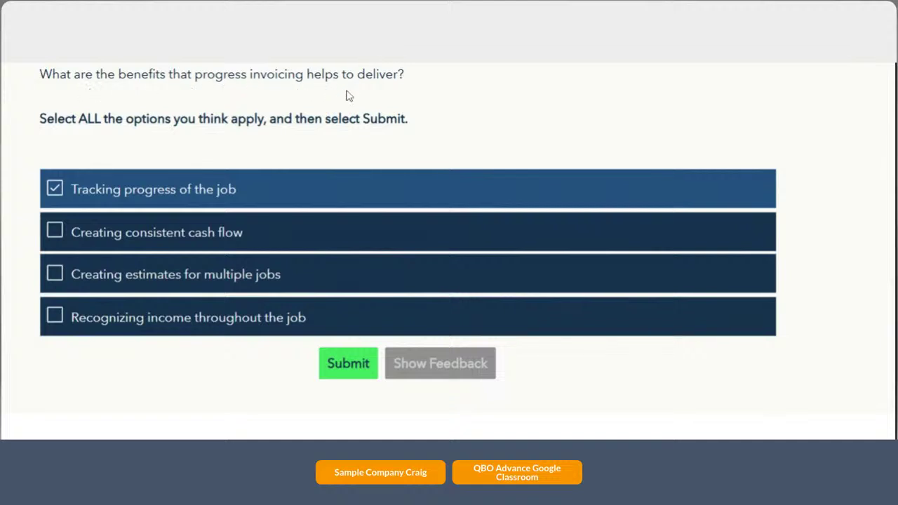
left_click(55, 276)
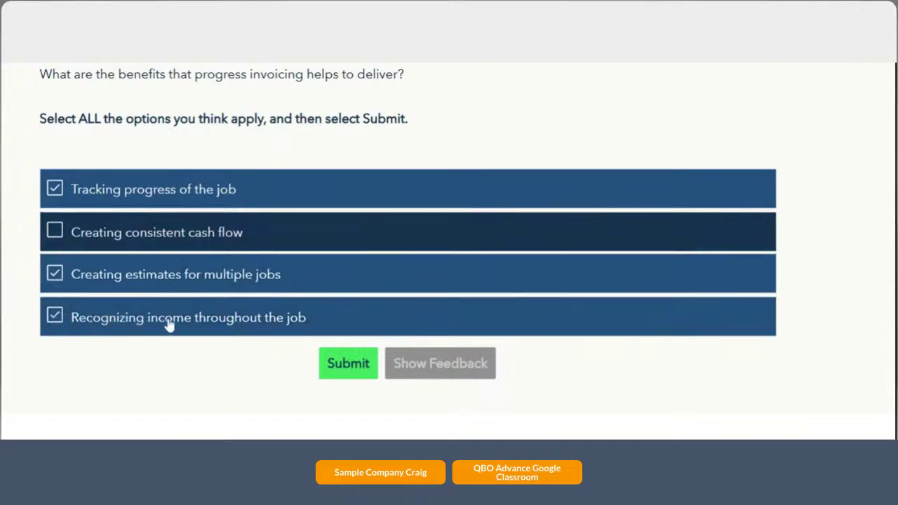
left_click(361, 370)
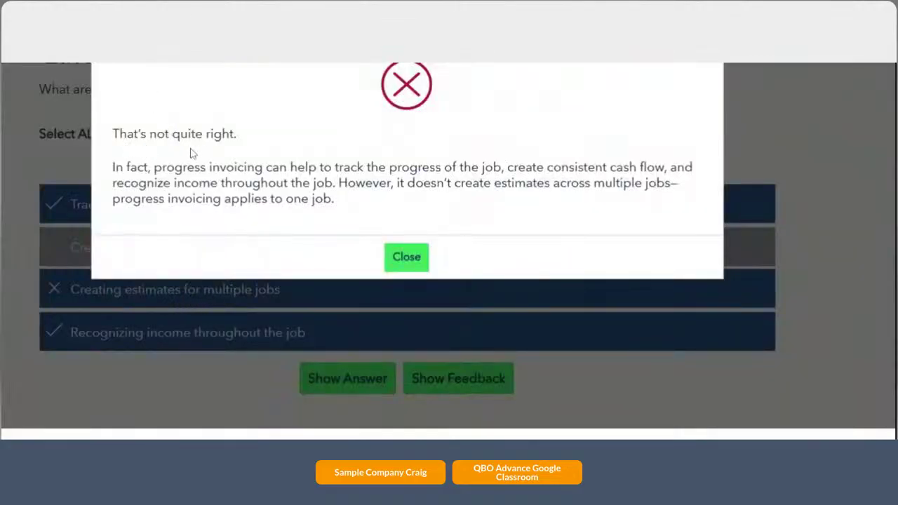
left_click(407, 257)
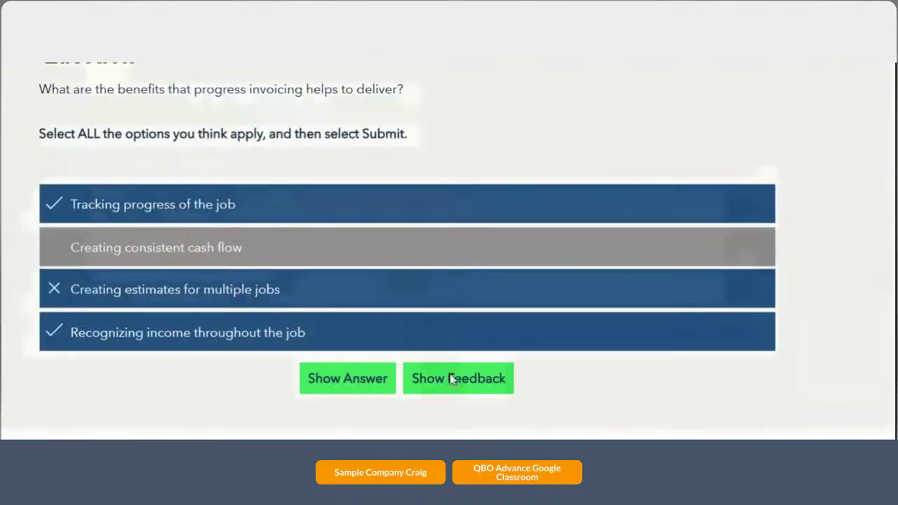
- Read the feedback on the progress invoicing benefits question, close it, and show the correct answer
left_click(454, 378)
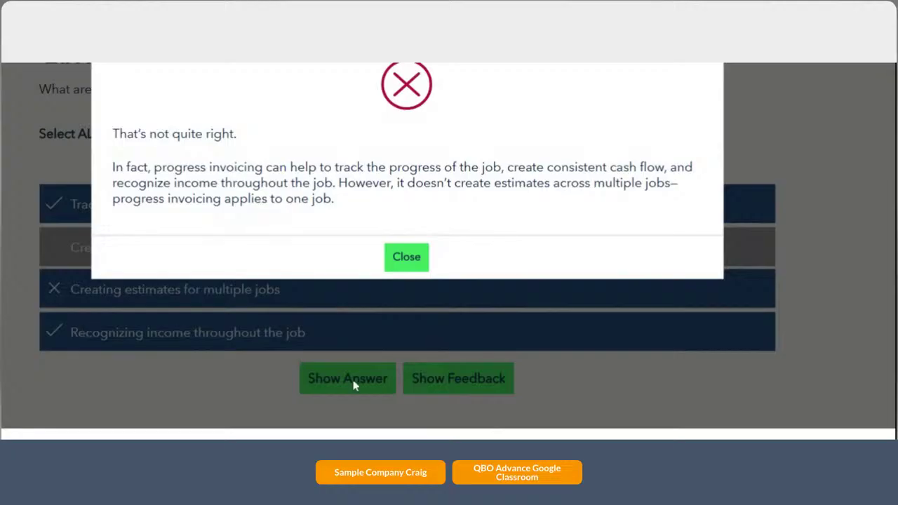
left_click(406, 267)
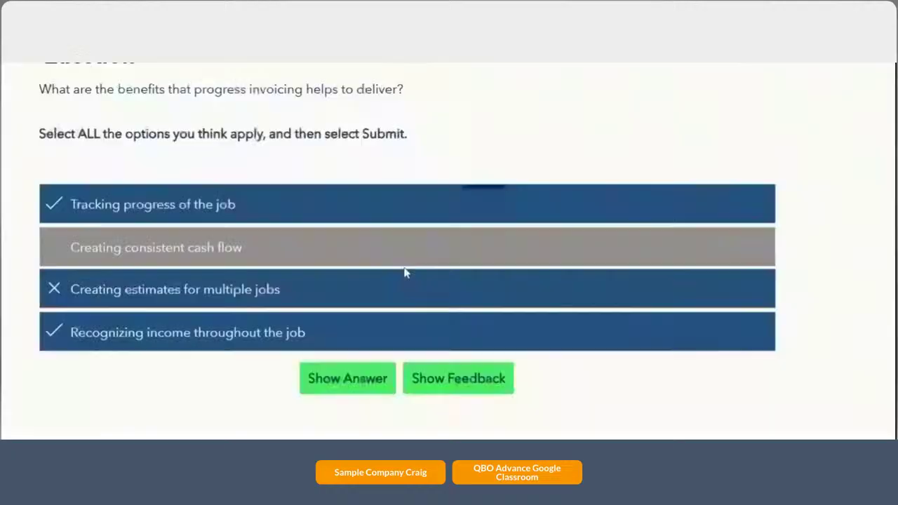
left_click(335, 384)
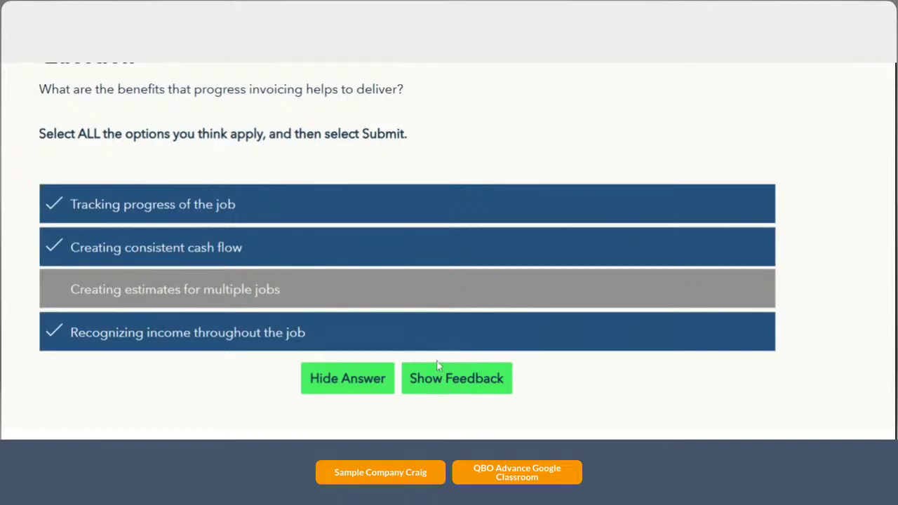
- Go to the Summing up section and flip the recap cards on charge increments, estimate progress tracking and progress invoicing flexibility
scroll(437, 363, "down", 5)
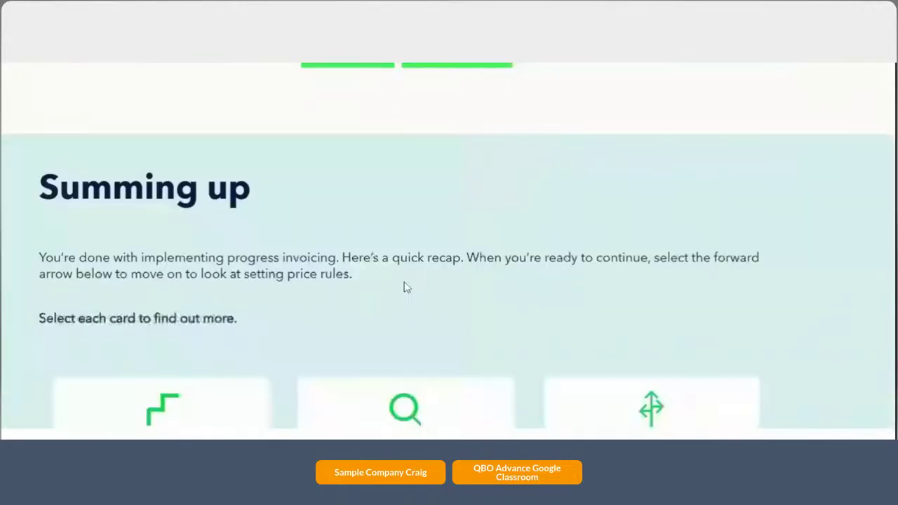
scroll(400, 281, "down", 2)
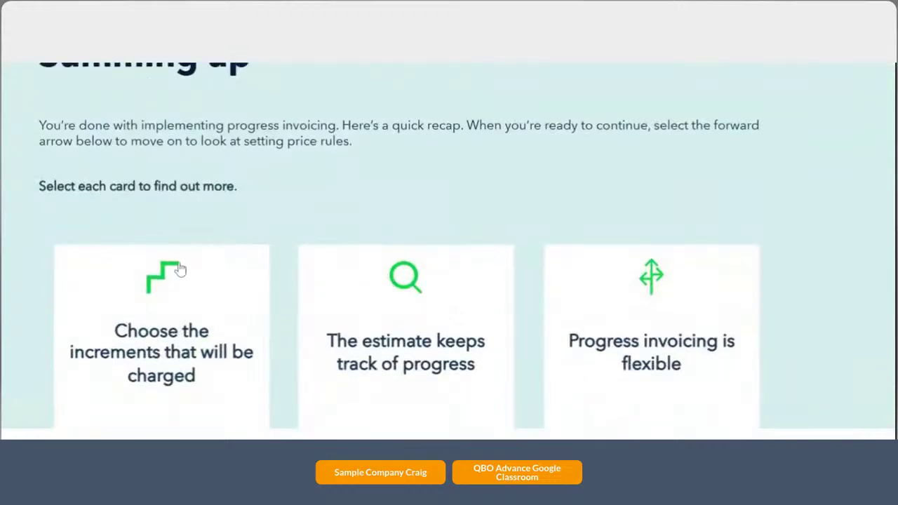
scroll(206, 221, "down", 1)
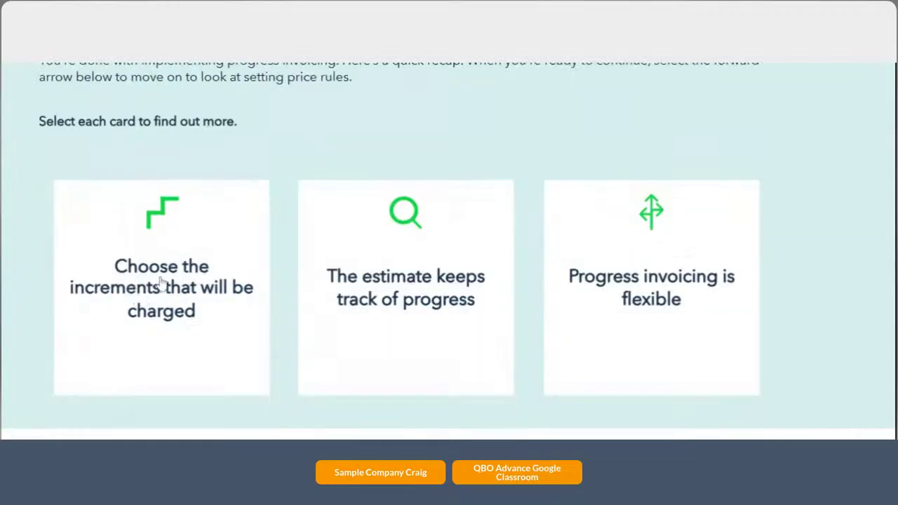
left_click(142, 321)
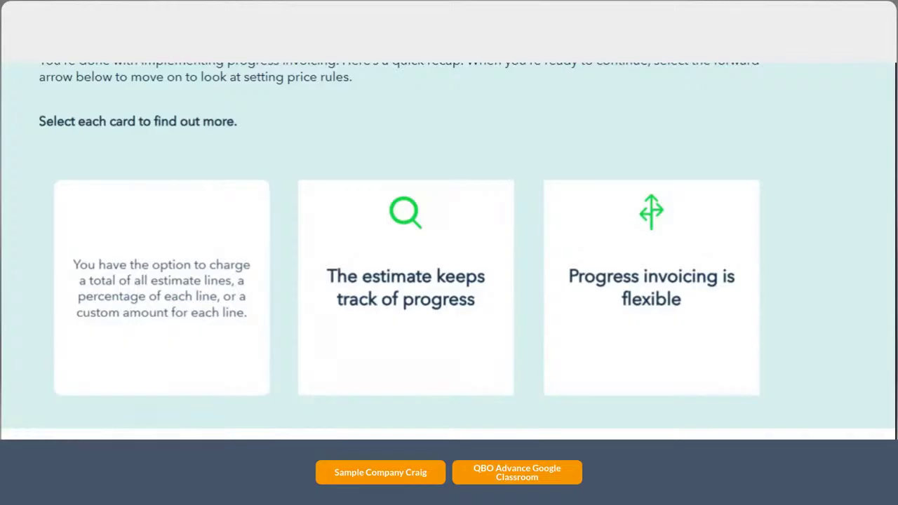
left_click(442, 311)
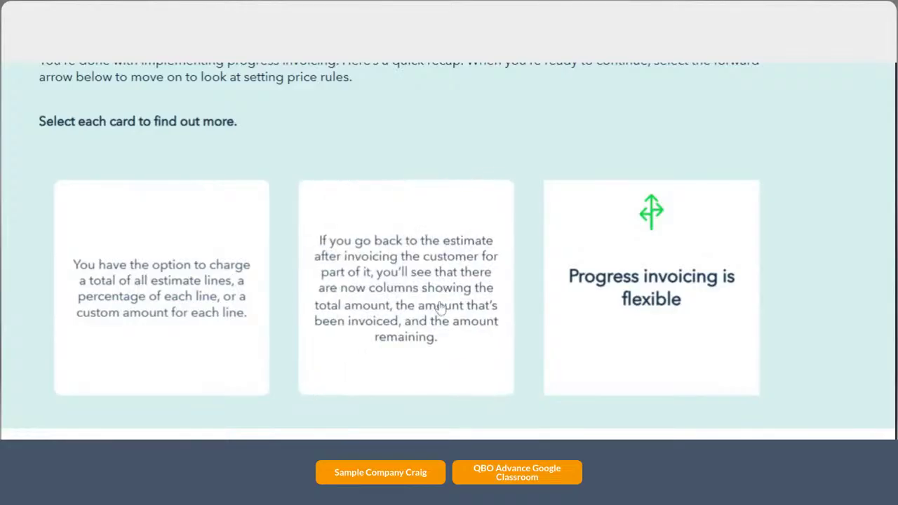
left_click(442, 311)
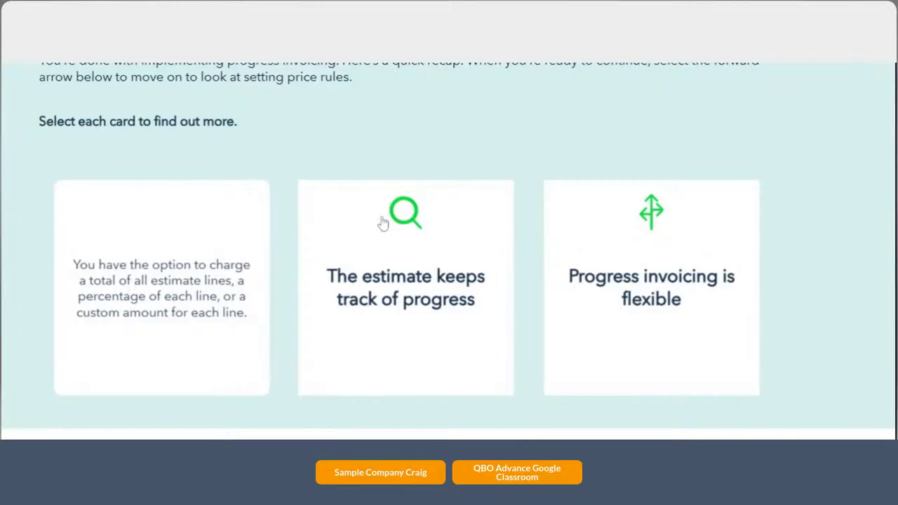
left_click(455, 264)
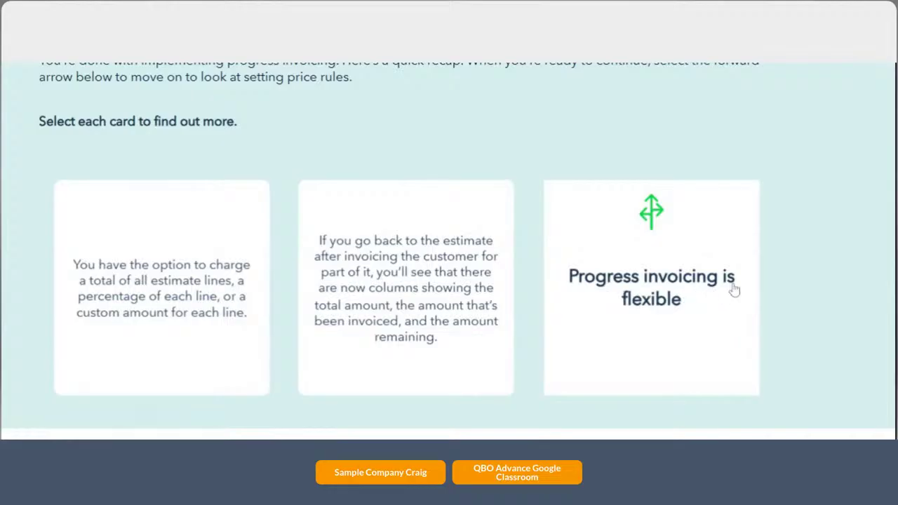
left_click(633, 311)
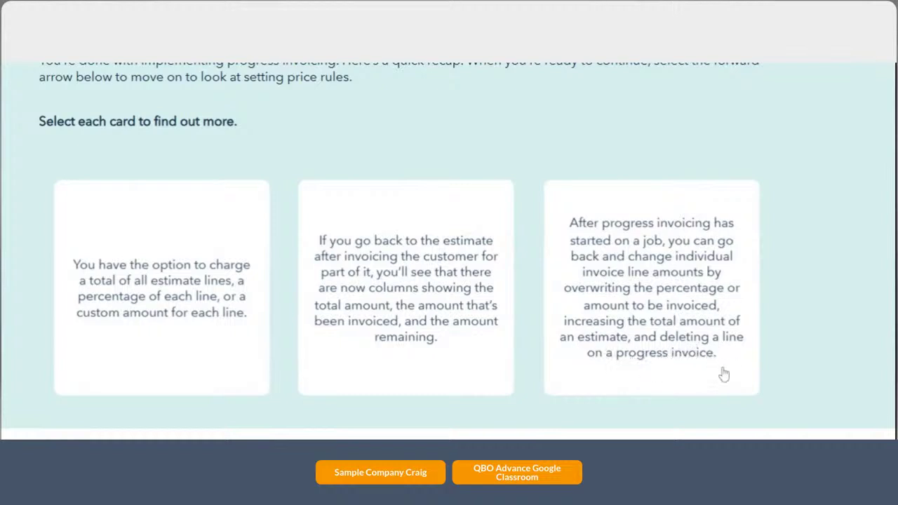
- Continue past the progress invoicing recap to the Setting Price Rules module and read its introduction
scroll(664, 370, "down", 3)
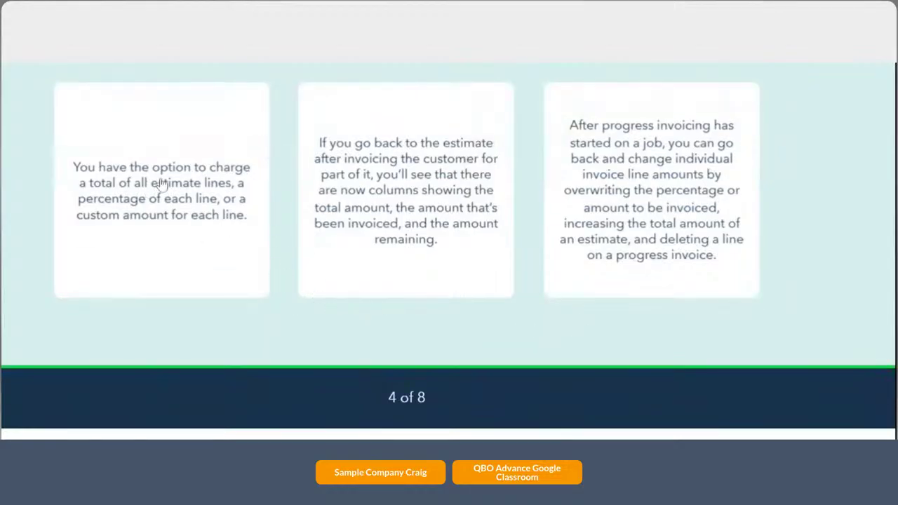
left_click(439, 405)
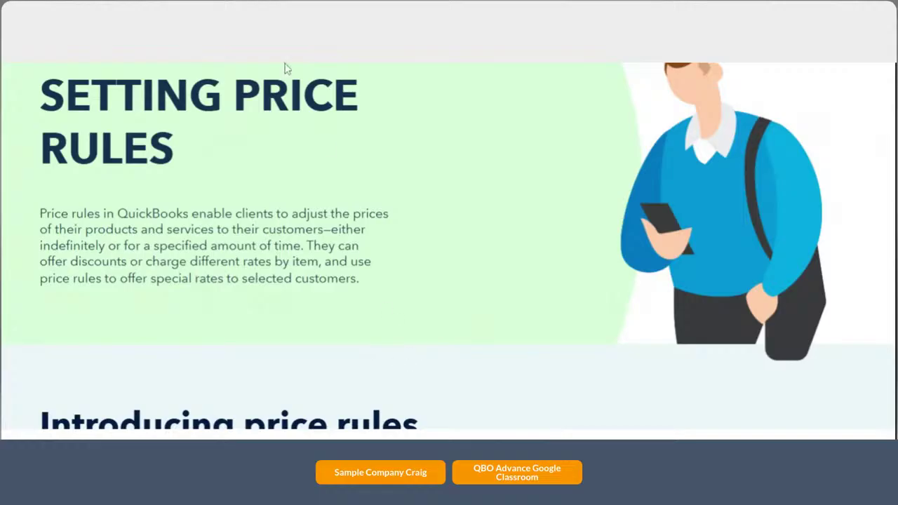
scroll(267, 227, "down", 1)
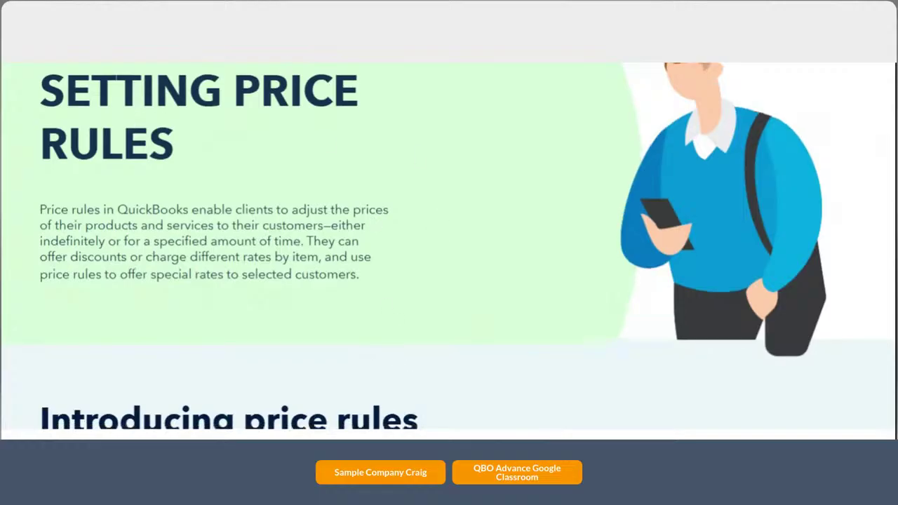
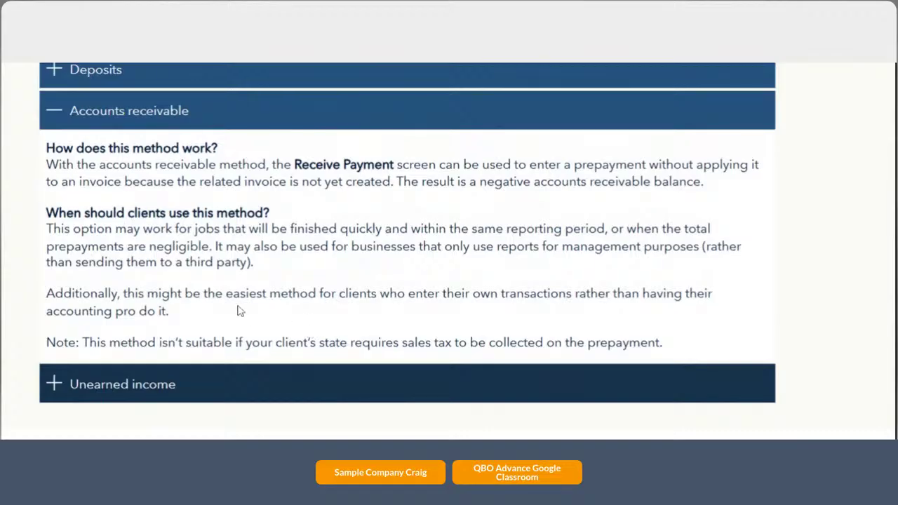
- Expand the Unearned income method and highlight the text on normal-course prepayments and large prepayments held for extended periods
scroll(239, 311, "down", 1)
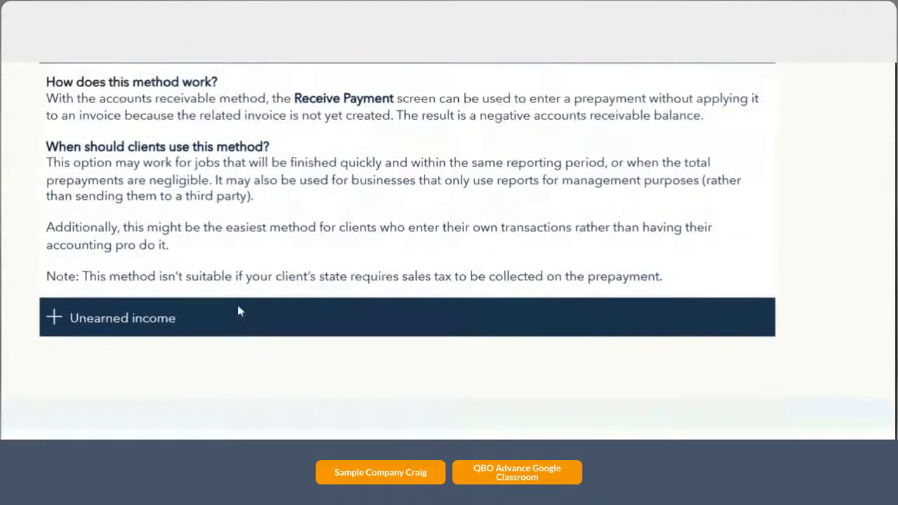
left_click(120, 325)
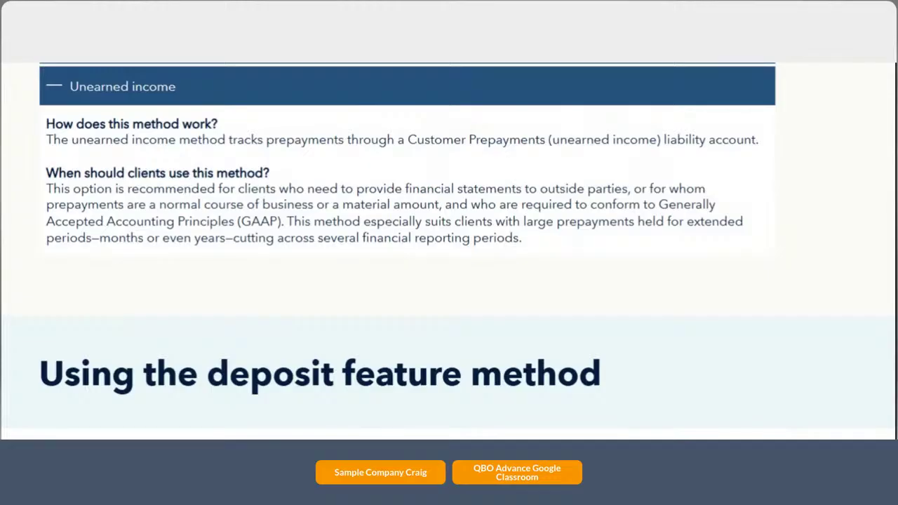
left_click_drag(87, 204, 271, 204)
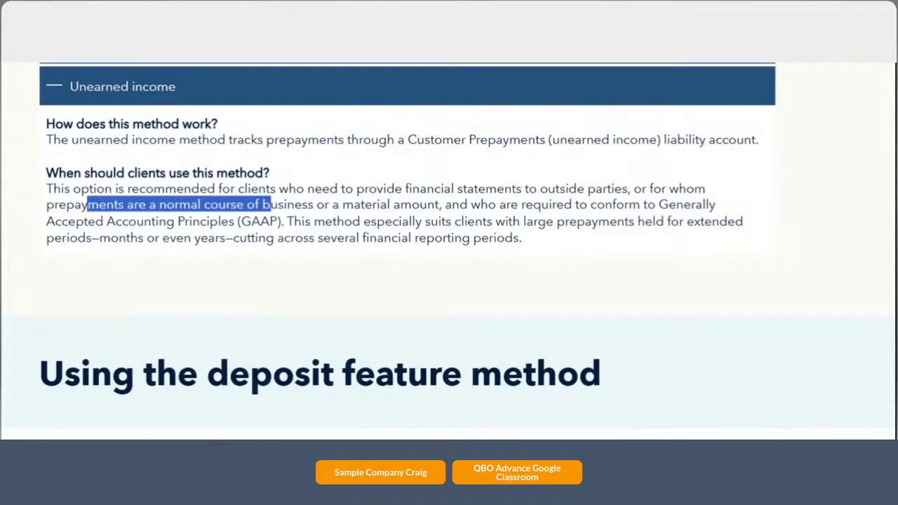
left_click_drag(287, 221, 345, 238)
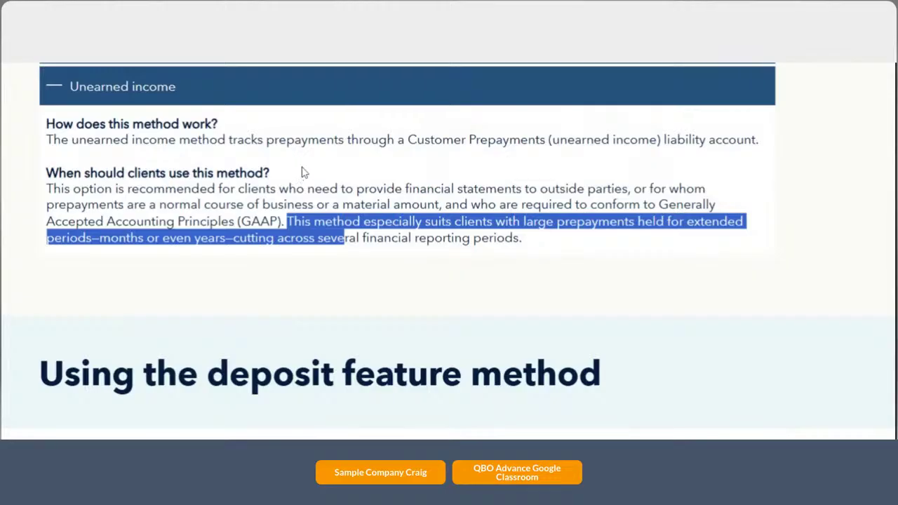
- Go to Using the deposit feature method, start its walkthrough, and read Step 1 on switching on the Deposit setting
scroll(300, 179, "down", 2)
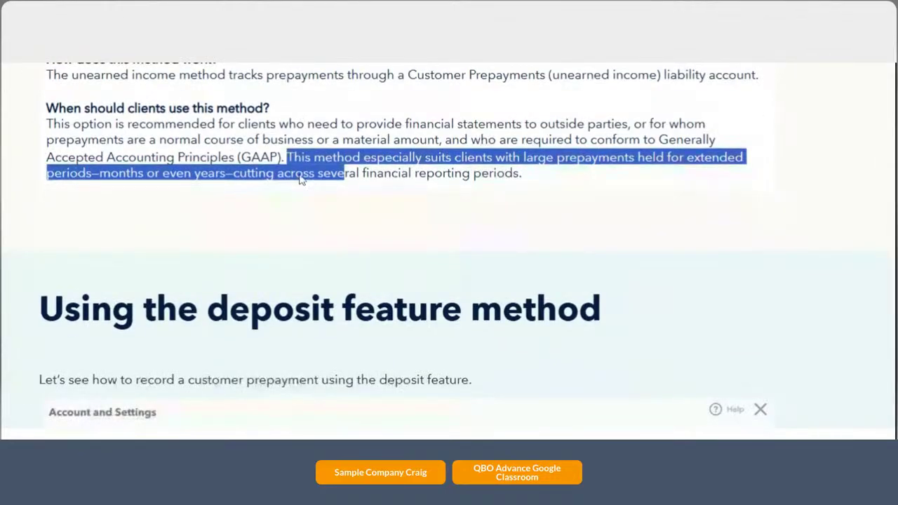
scroll(300, 180, "down", 3)
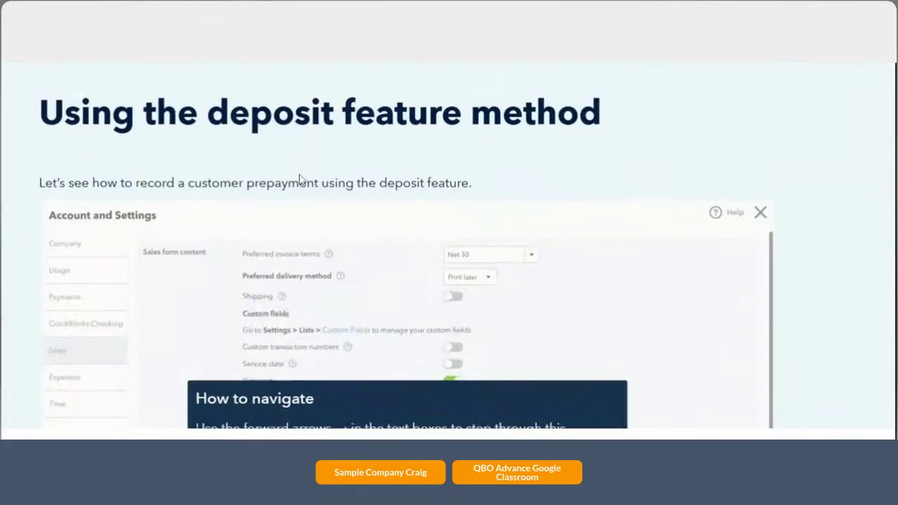
scroll(299, 180, "down", 1)
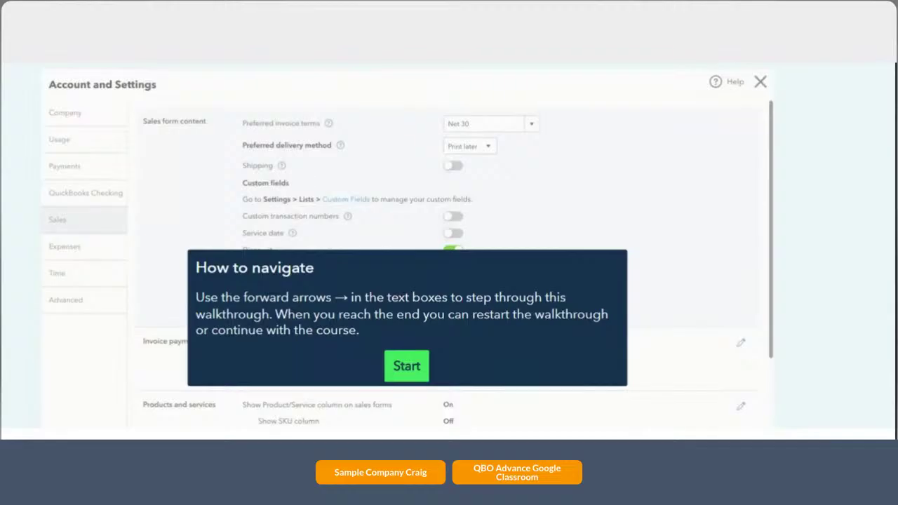
scroll(407, 246, "up", 1)
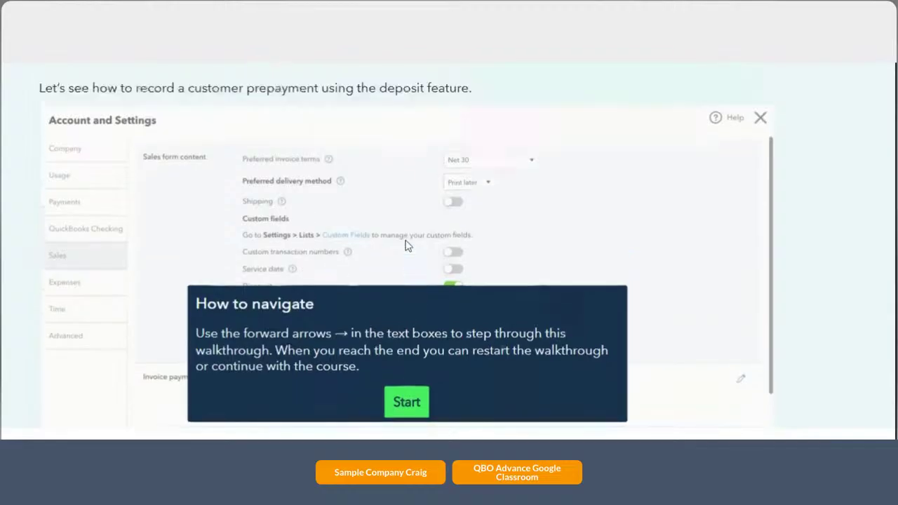
scroll(407, 246, "up", 3)
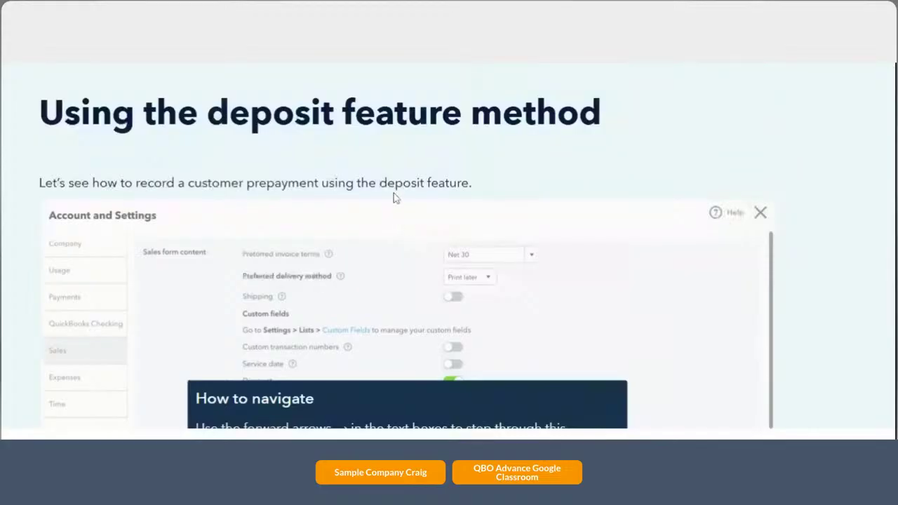
scroll(385, 341, "down", 4)
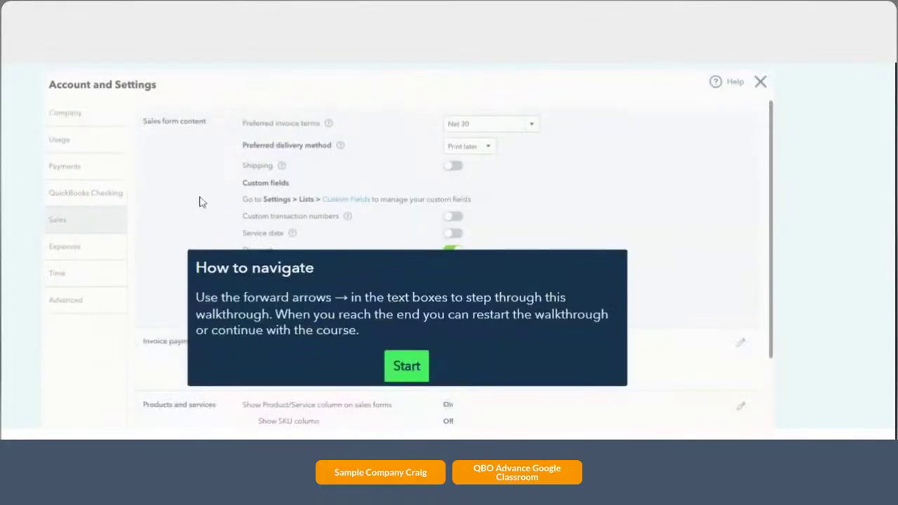
scroll(211, 193, "up", 2)
scroll(218, 186, "up", 4)
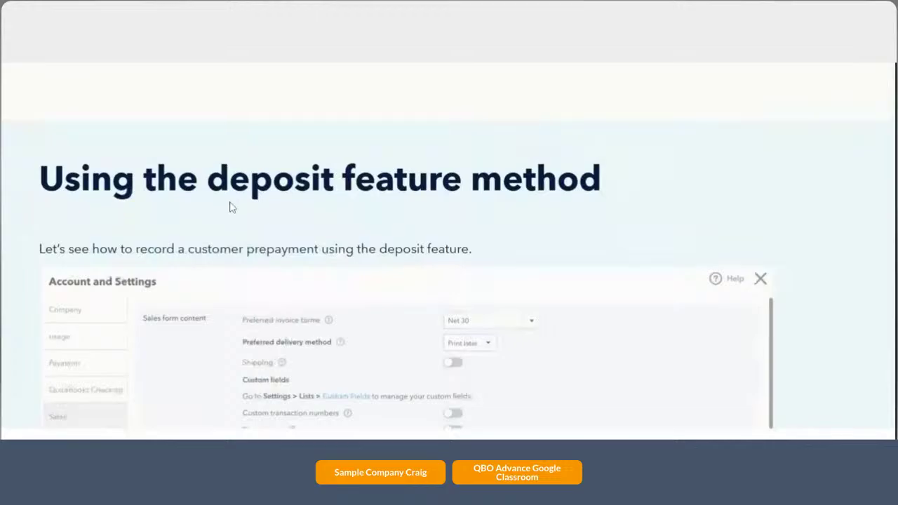
scroll(228, 209, "down", 4)
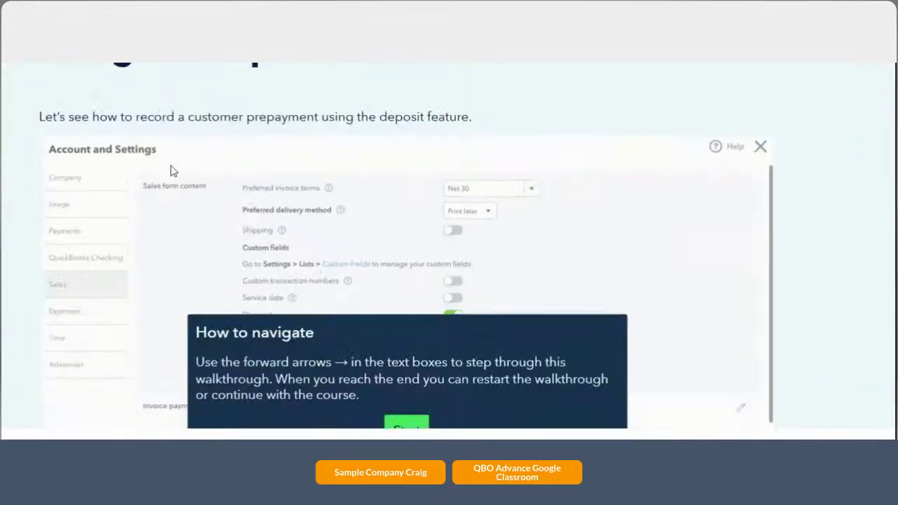
scroll(372, 309, "down", 2)
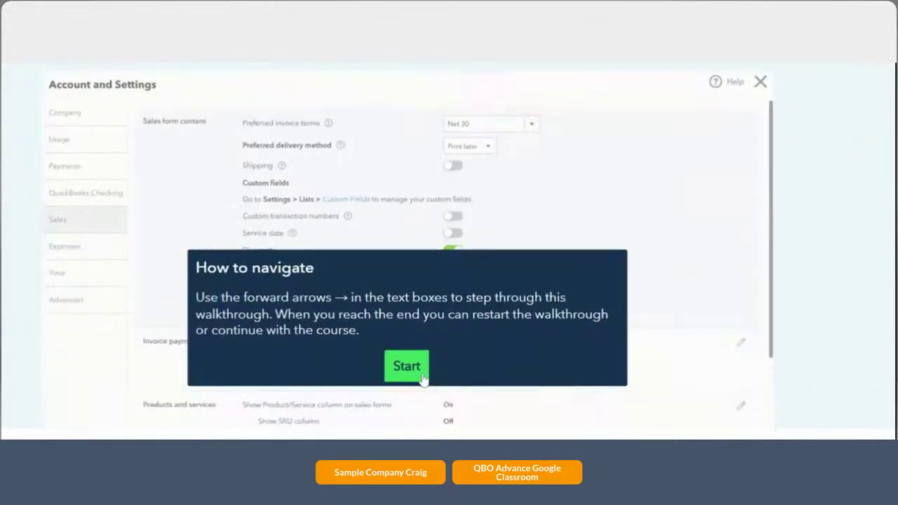
left_click(421, 373)
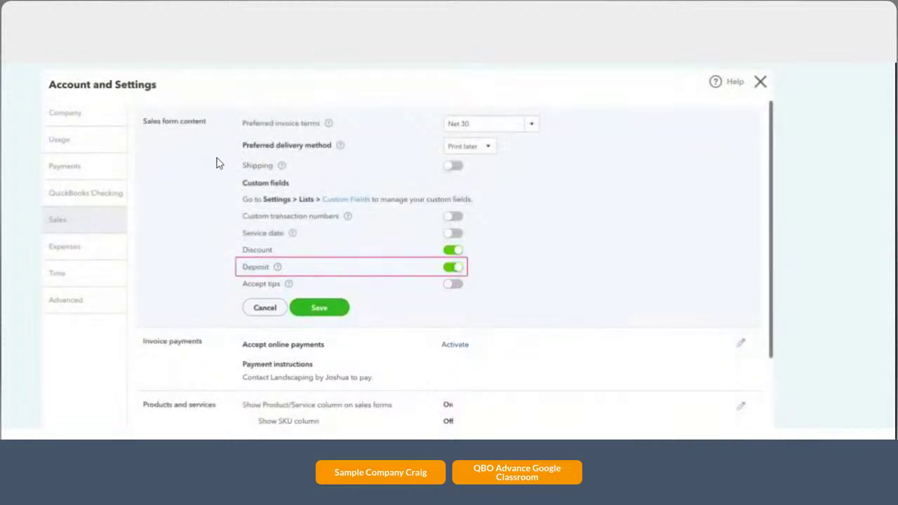
scroll(267, 176, "down", 1)
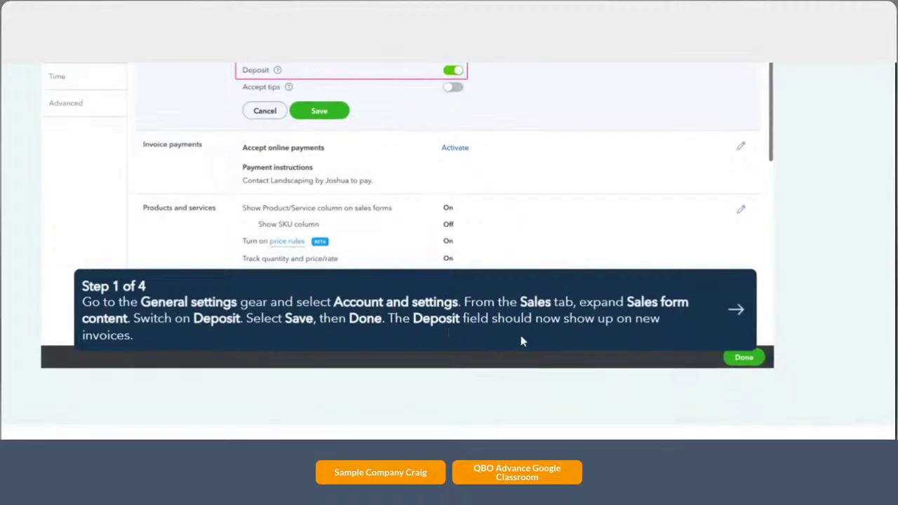
- Advance the walkthrough to Step 2 and examine the sample invoice's Deposit, Deposit to and Balance due fields
left_click(737, 316)
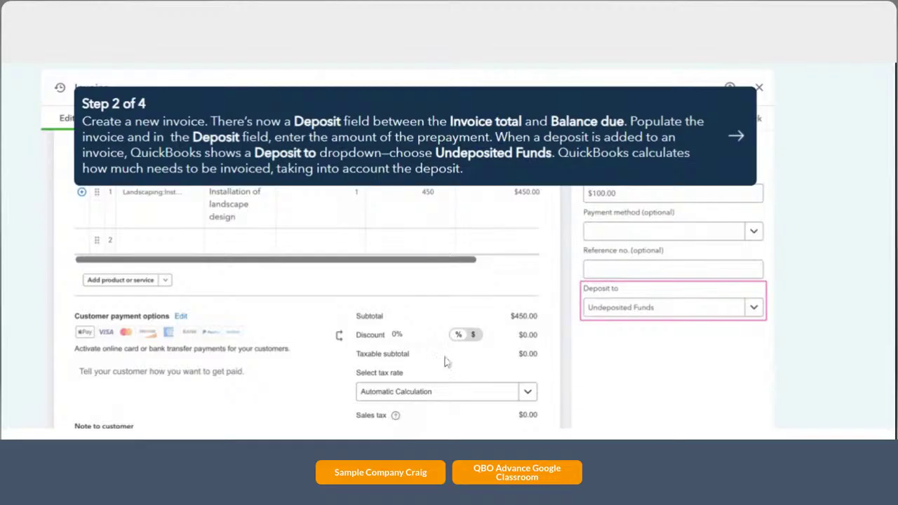
scroll(396, 337, "down", 4)
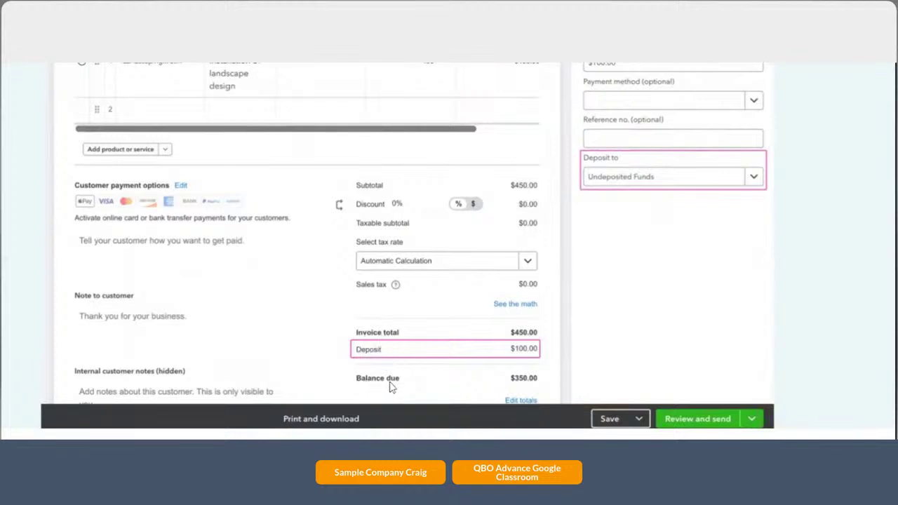
scroll(302, 278, "up", 1)
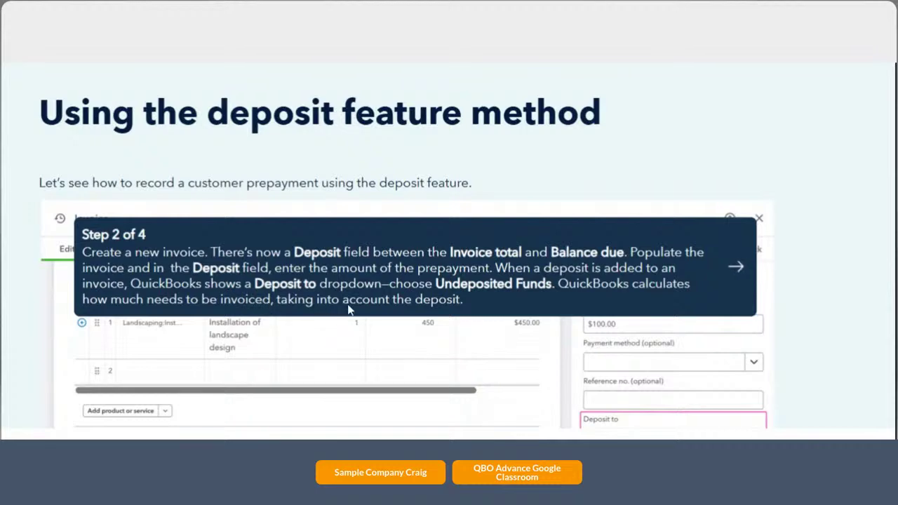
- Continue to Step 3 of the walkthrough and examine where the saved invoice's Transaction journal option is found
scroll(425, 300, "down", 3)
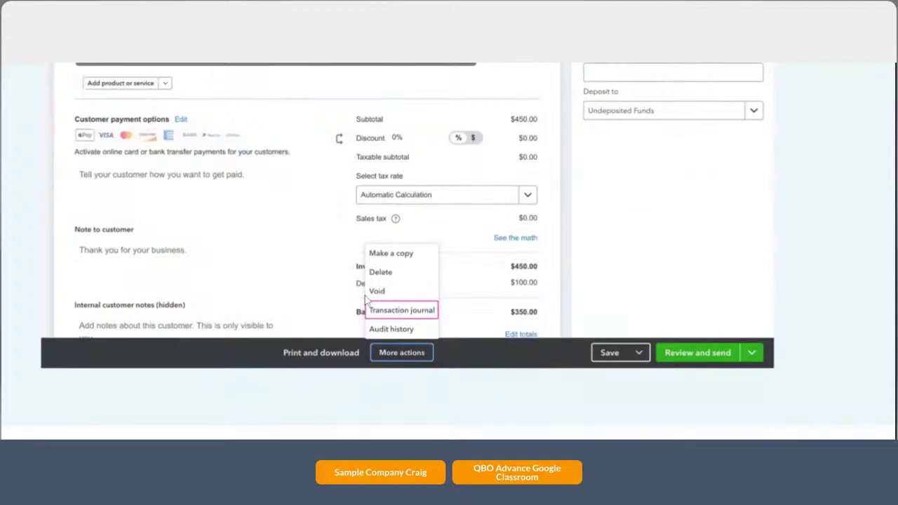
scroll(426, 257, "up", 2)
scroll(462, 267, "up", 1)
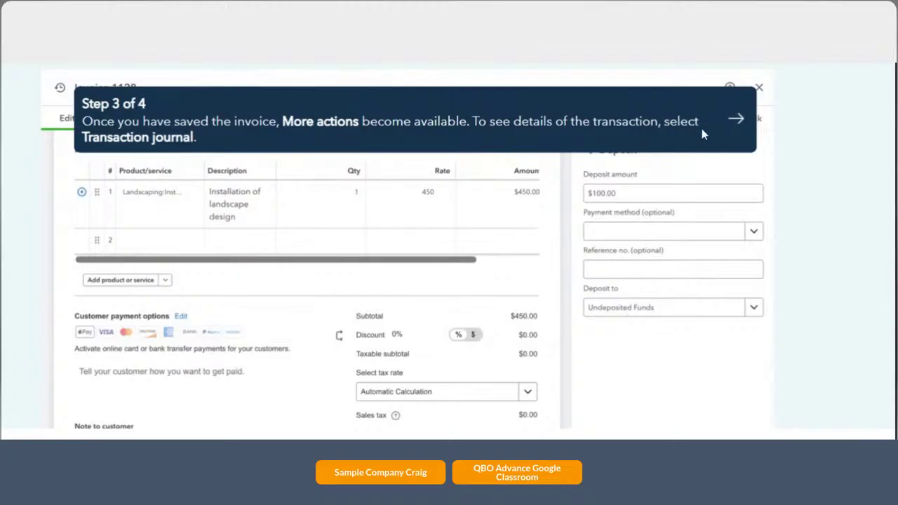
- Advance the walkthrough to Step 4 and examine how the sample Transaction Journal records the invoice's income, prepayment and remaining balance
left_click(742, 122)
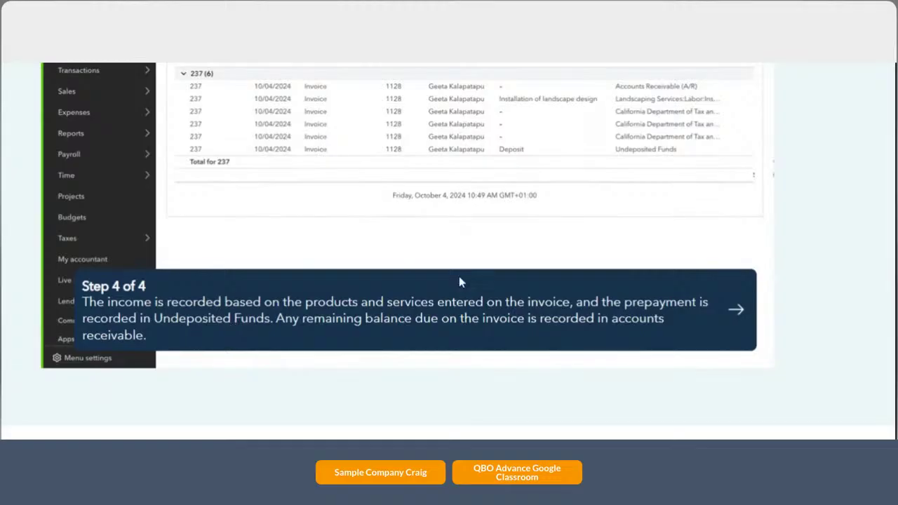
scroll(459, 278, "up", 5)
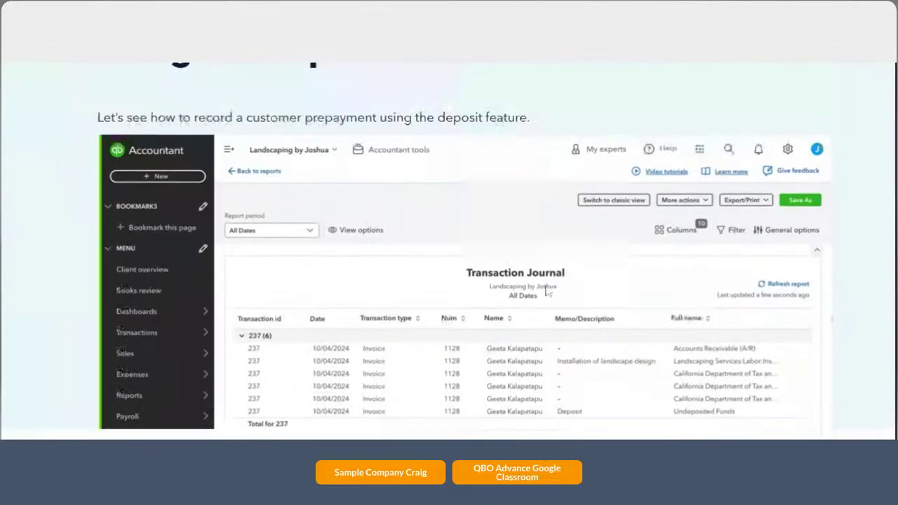
scroll(398, 184, "down", 2)
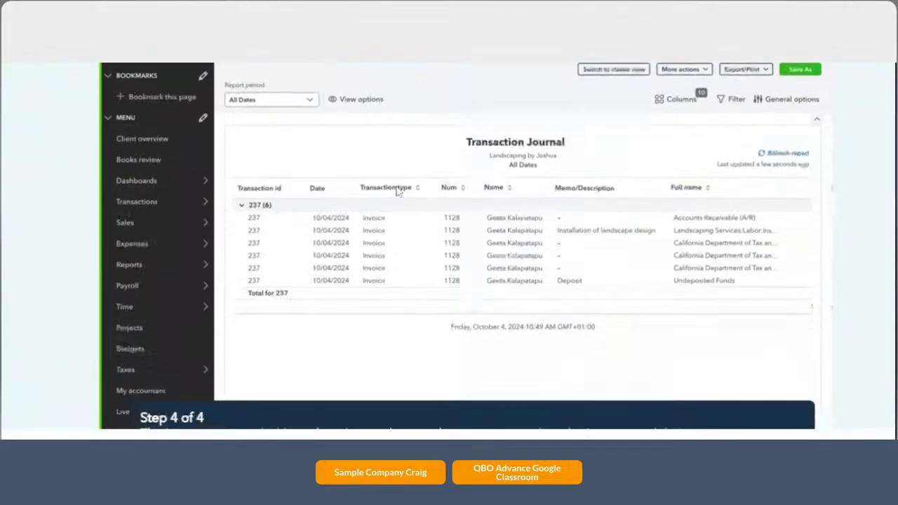
scroll(397, 192, "down", 5)
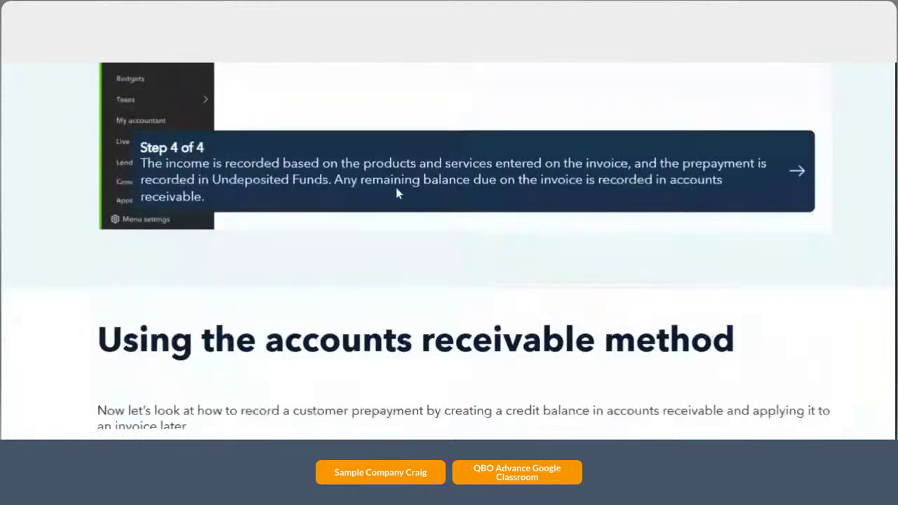
scroll(398, 190, "up", 5)
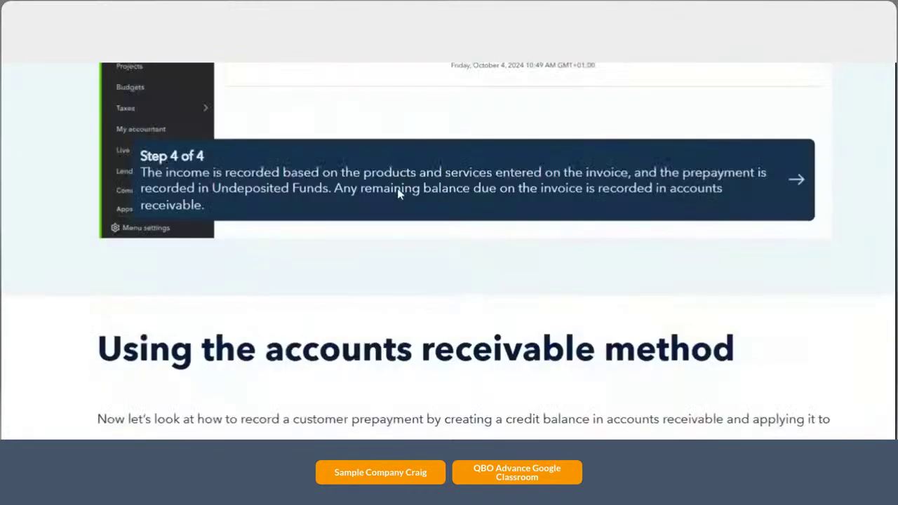
scroll(399, 197, "down", 1)
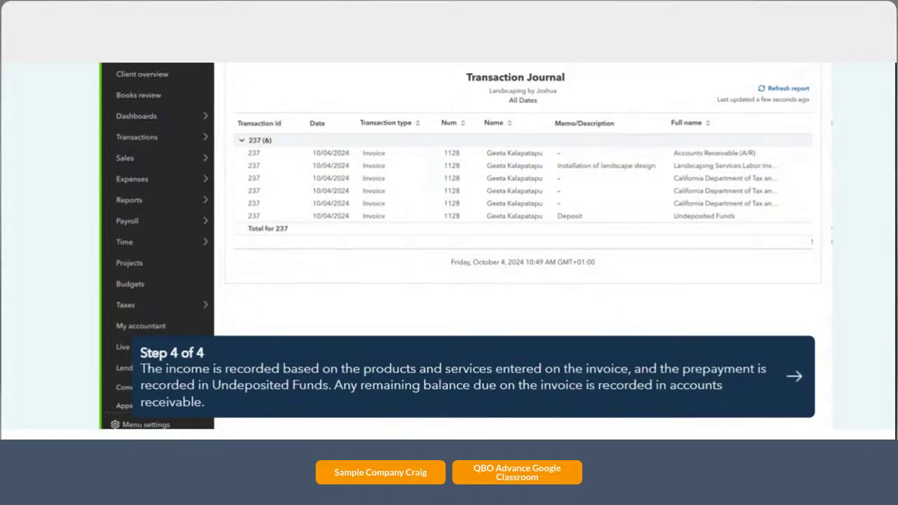
- Finish the deposit feature walkthrough by moving past Step 4 to its closing screen
left_click(795, 382)
scroll(451, 261, "up", 3)
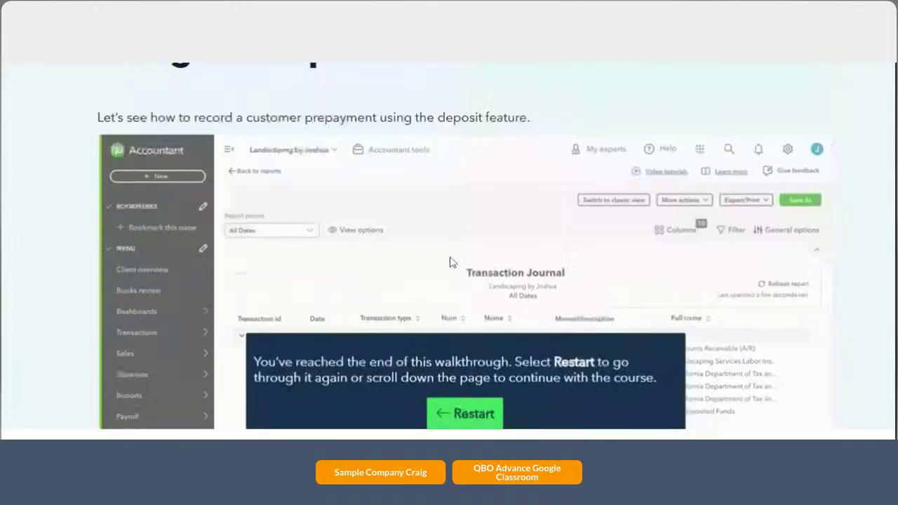
scroll(452, 262, "up", 2)
scroll(453, 260, "down", 3)
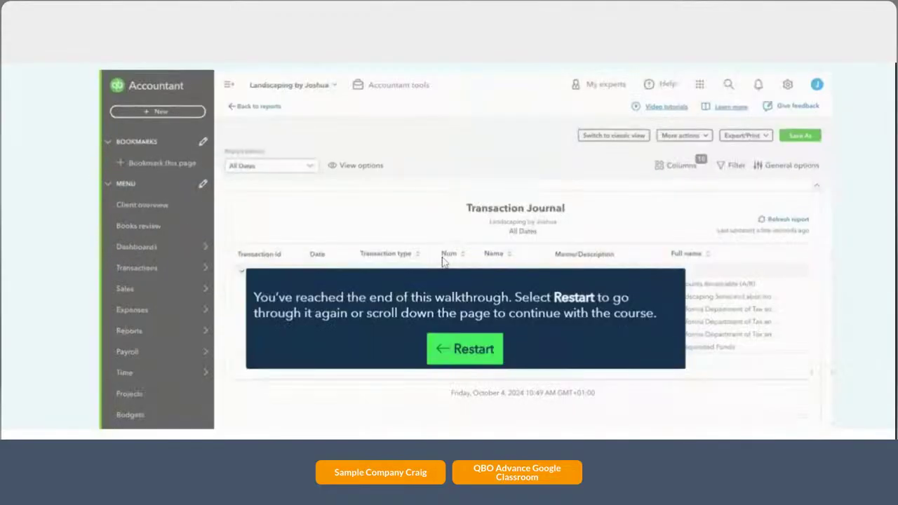
- Collapse the Unearned income heading in the list of prepayment methods and return to the end of the deposit feature walkthrough
scroll(444, 261, "up", 4)
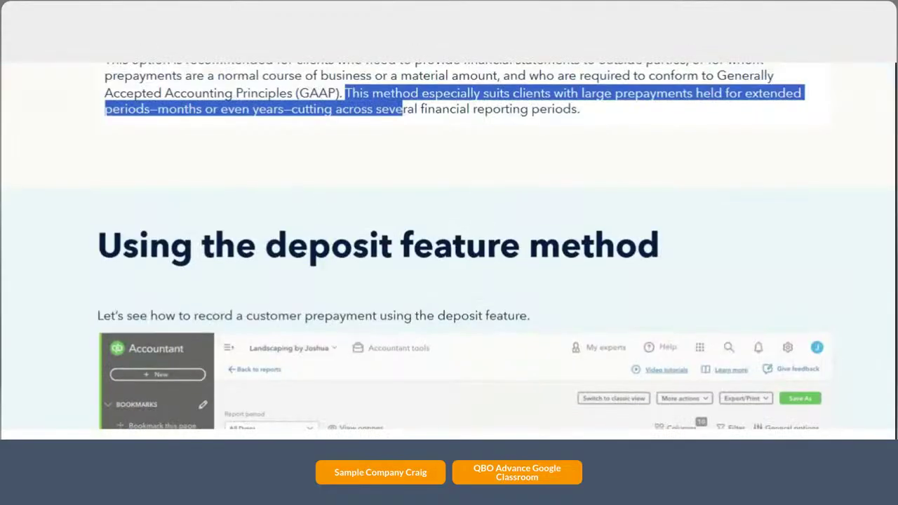
scroll(403, 285, "up", 6)
scroll(402, 285, "down", 2)
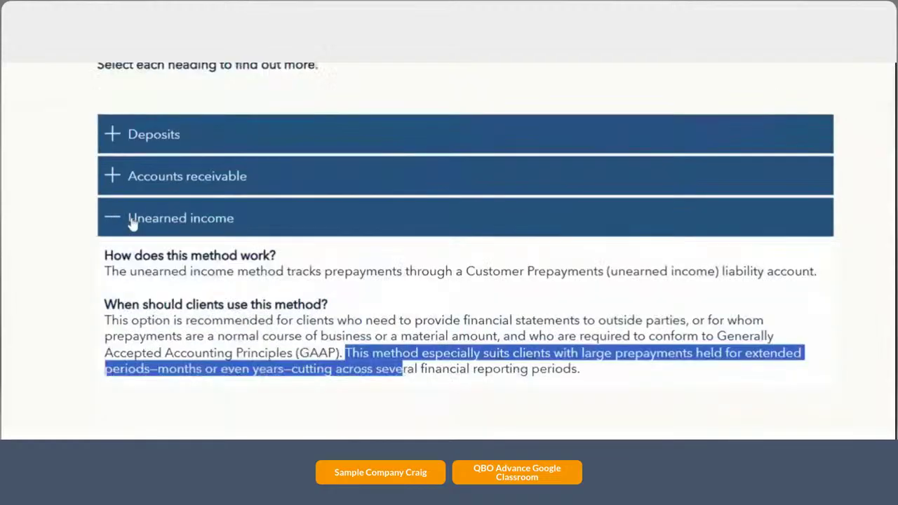
left_click(120, 220)
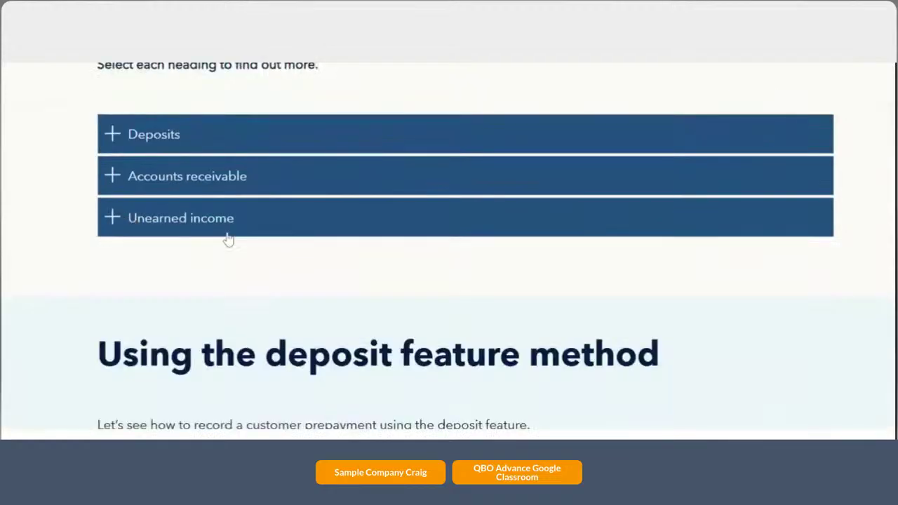
scroll(241, 242, "down", 3)
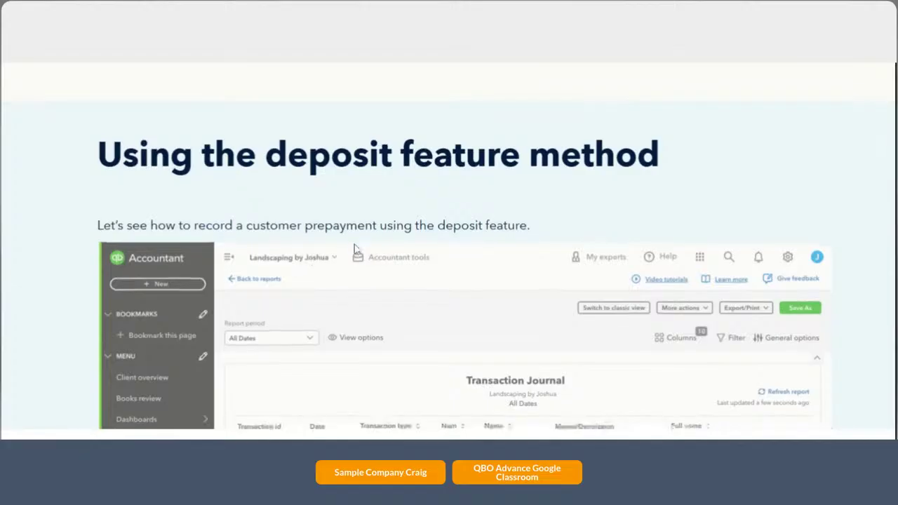
scroll(355, 211, "down", 4)
scroll(357, 243, "down", 1)
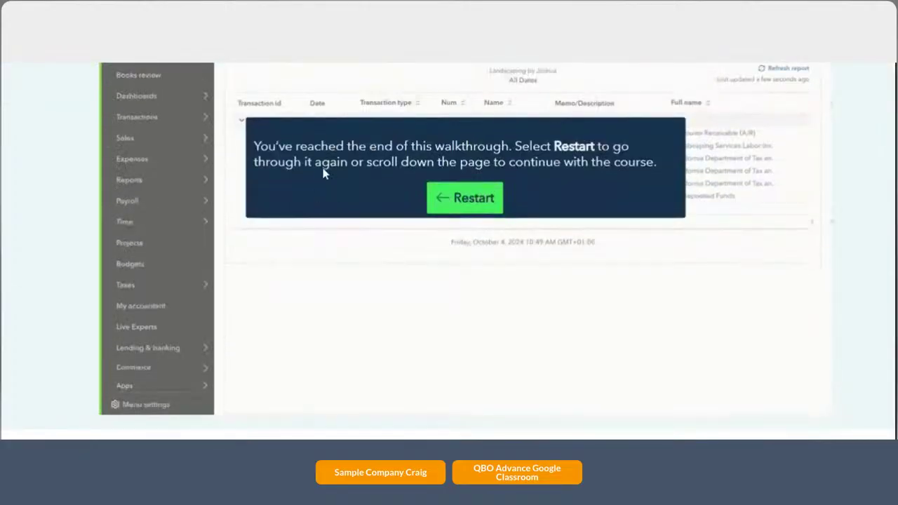